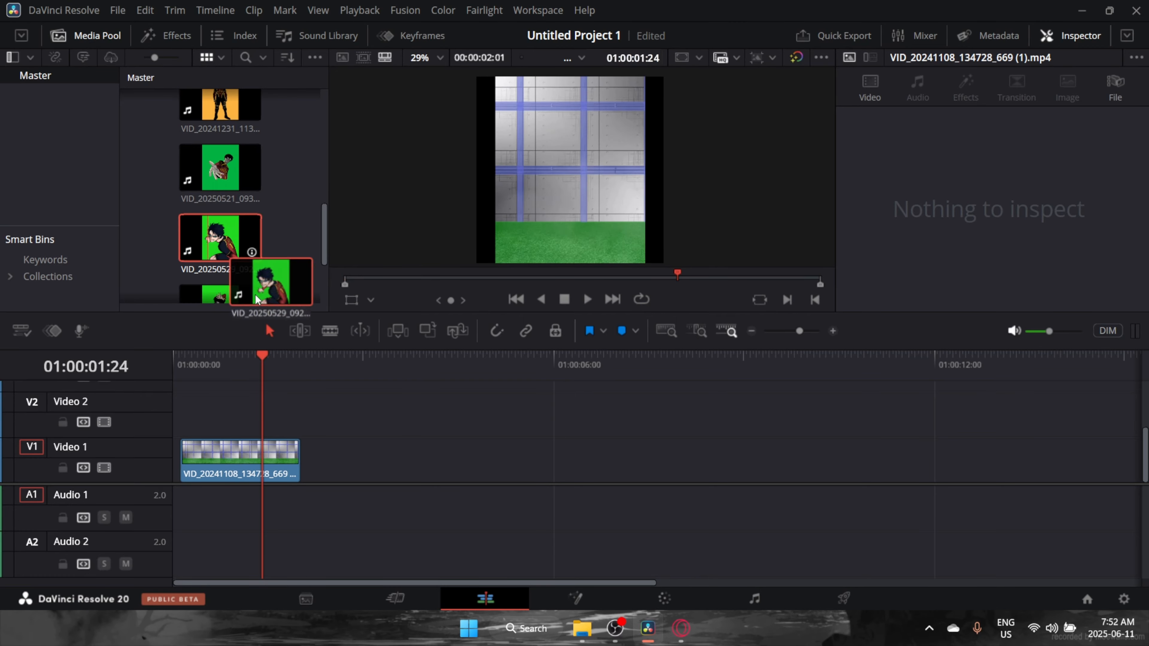
# Step: Place the green-screen character clip above the background clip and align both to the start of the timeline
pyautogui.press('Delete')
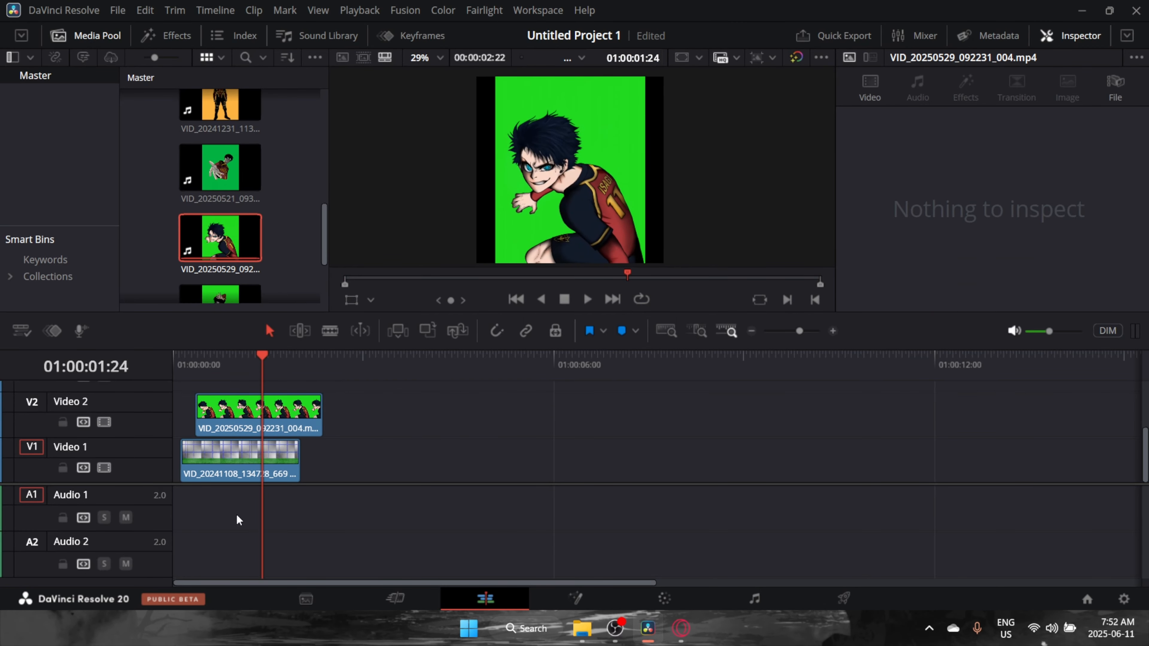
pyautogui.moveTo(242, 463); pyautogui.dragTo(233, 463)
pyautogui.moveTo(259, 410); pyautogui.dragTo(236, 385)
# Step: Add the Montagem Bandido - Slowed song from the media pool to Audio 1 at the timeline start
pyautogui.scroll(1, 315, 169)
pyautogui.scroll(3, 314, 176)
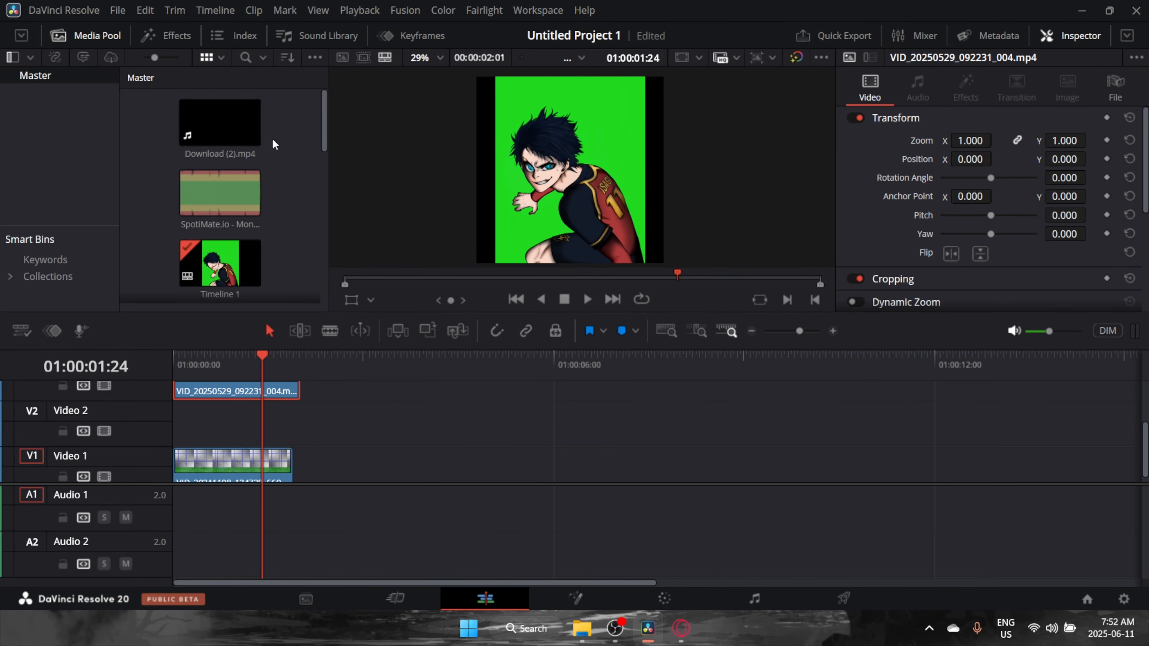
pyautogui.moveTo(234, 200); pyautogui.dragTo(176, 510)
# Step: Cut the song at 01:00:17:59, delete everything before the cut, and close the gap so the remainder begins at the timeline start
pyautogui.hscroll(10, 584, 480)
pyautogui.click(596, 357)
pyautogui.press('b')
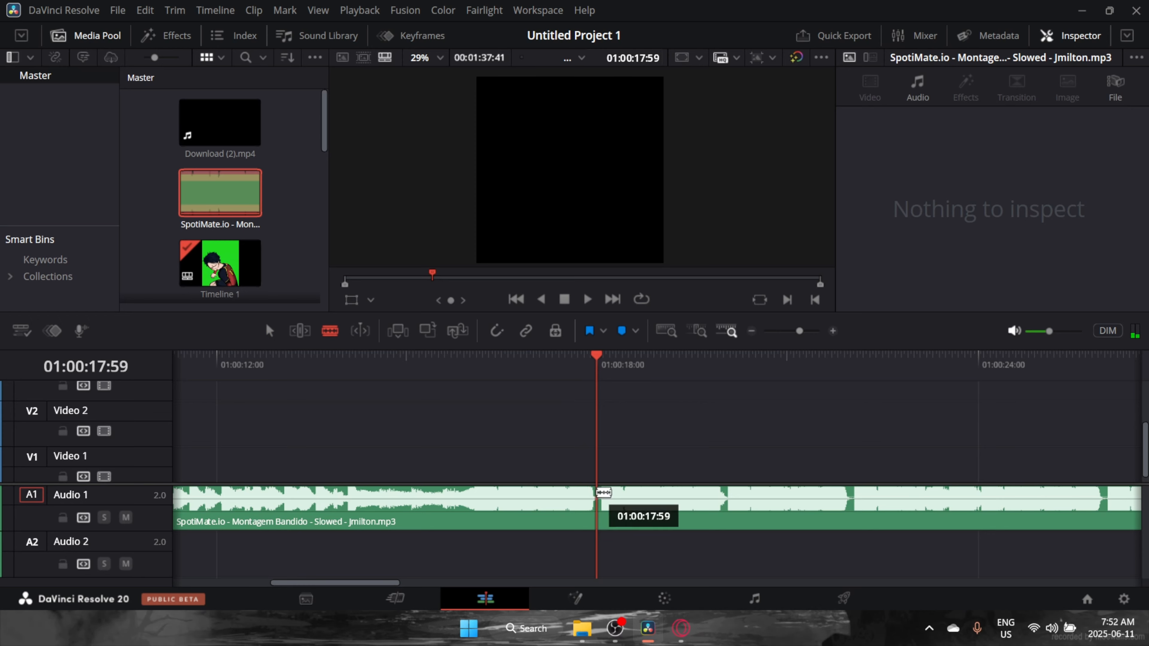
pyautogui.click(596, 495)
pyautogui.click(551, 494)
pyautogui.press('a')
pyautogui.click(568, 504)
pyautogui.press('BackSpace')
pyautogui.click(497, 509)
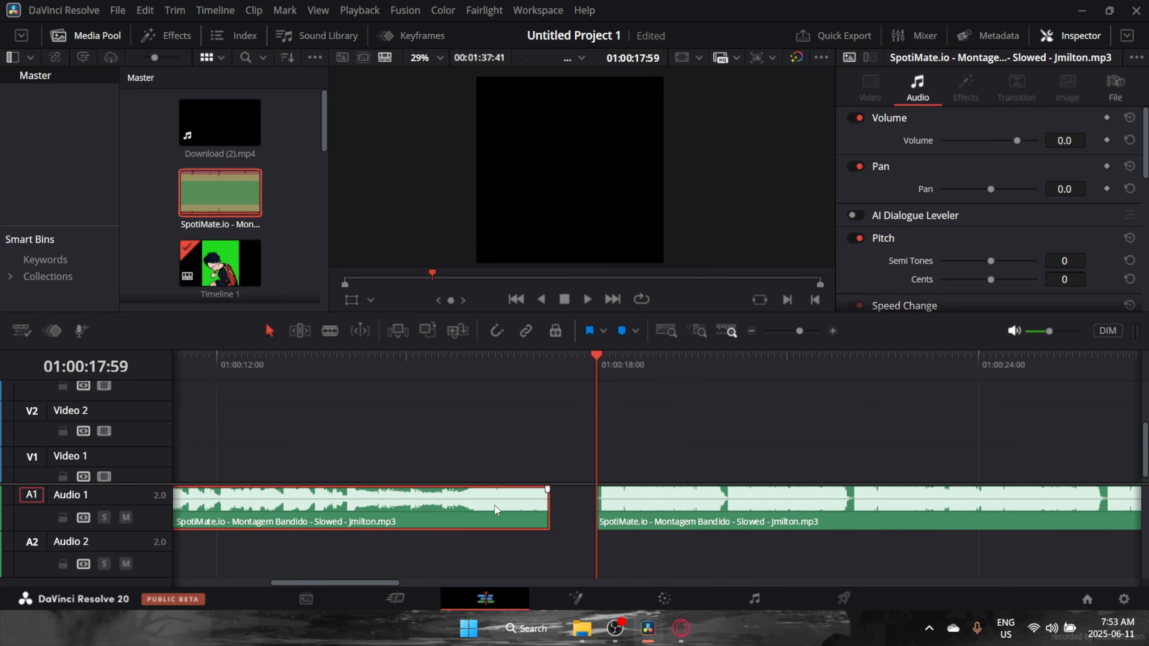
pyautogui.press('BackSpace')
pyautogui.click(503, 511)
pyautogui.press('BackSpace')
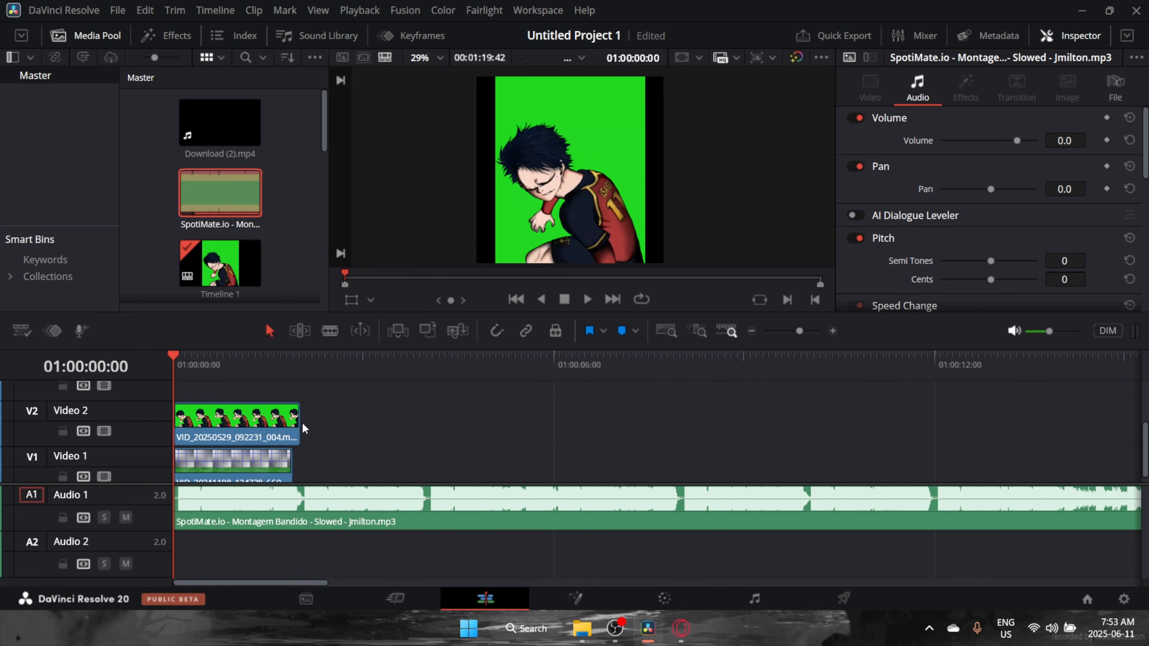
# Step: Trim the character clip to the background clip's length and key out its green background with a Delta Keyer in Fusion
pyautogui.moveTo(300, 423); pyautogui.dragTo(293, 423)
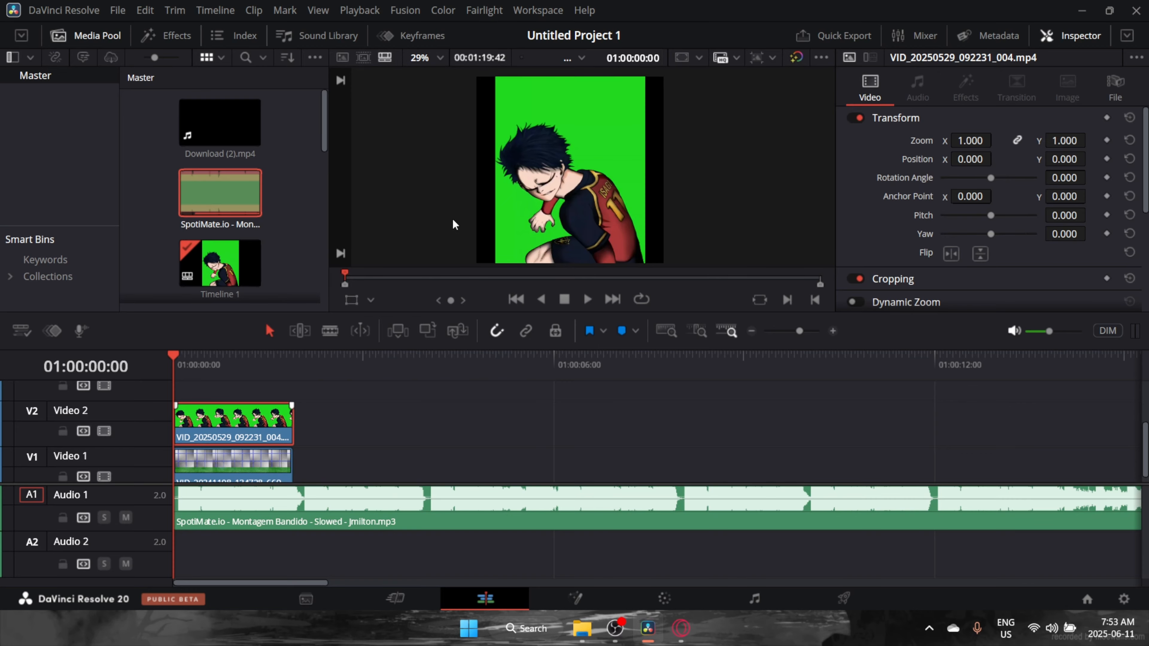
pyautogui.hotkey('shift', '5')
pyautogui.hotkey('shift', 'space')
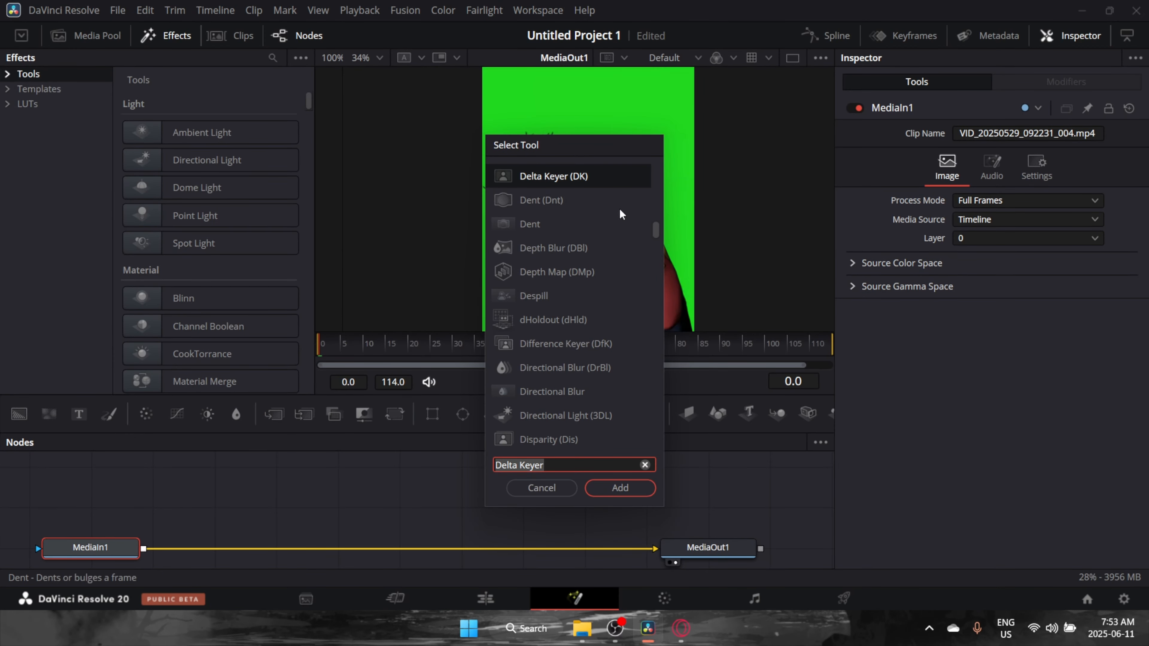
pyautogui.click(610, 486)
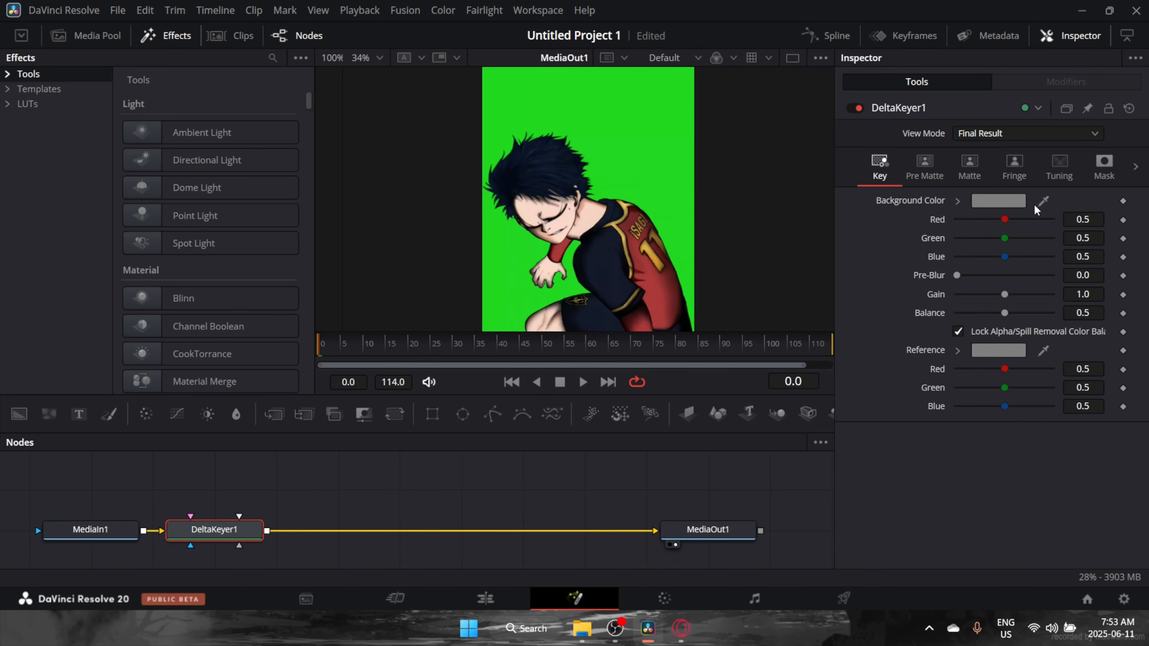
pyautogui.moveTo(1043, 201); pyautogui.dragTo(655, 153)
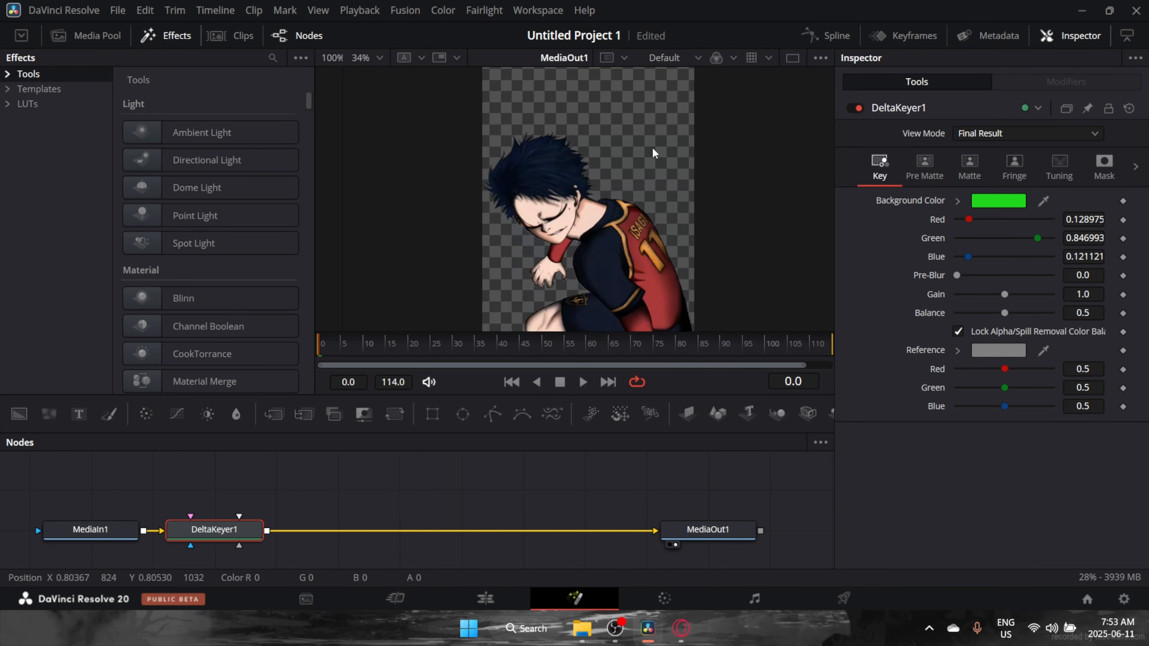
pyautogui.click(485, 599)
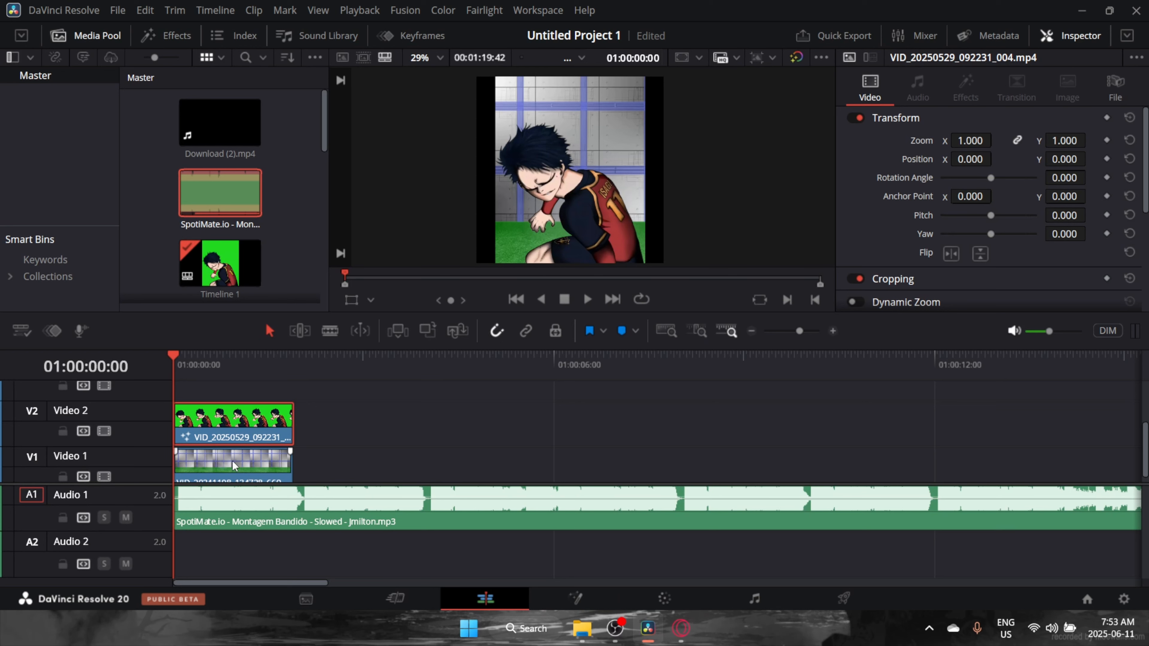
# Step: Scale the background clip to fill the frame, and set the character clip's zoom to 0.940 and Position Y to -53
pyautogui.click(234, 466)
pyautogui.moveTo(971, 140)
pyautogui.mouseDown()
pyautogui.moveTo(998, 141)
pyautogui.moveTo(962, 141)
pyautogui.mouseUp()
pyautogui.click(208, 419)
pyautogui.moveTo(1058, 154); pyautogui.dragTo(1033, 156)
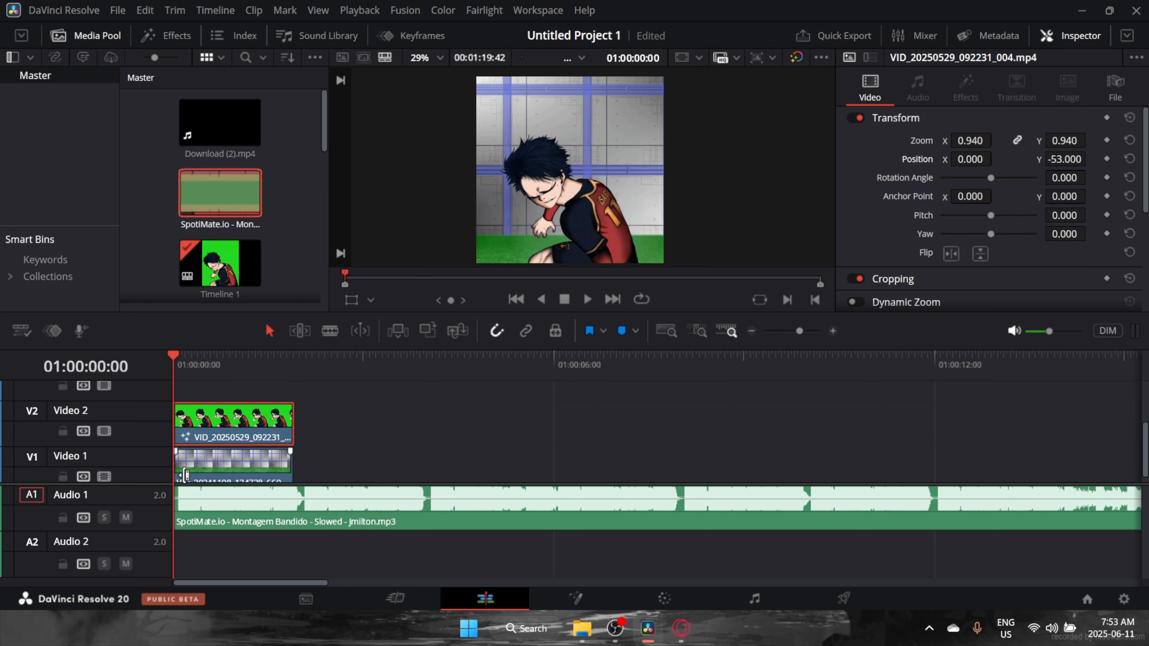
# Step: Play the music and add markers to the character clip at 00:00:00:23, 00:00:00:44 and 00:00:01:10
pyautogui.press('space')
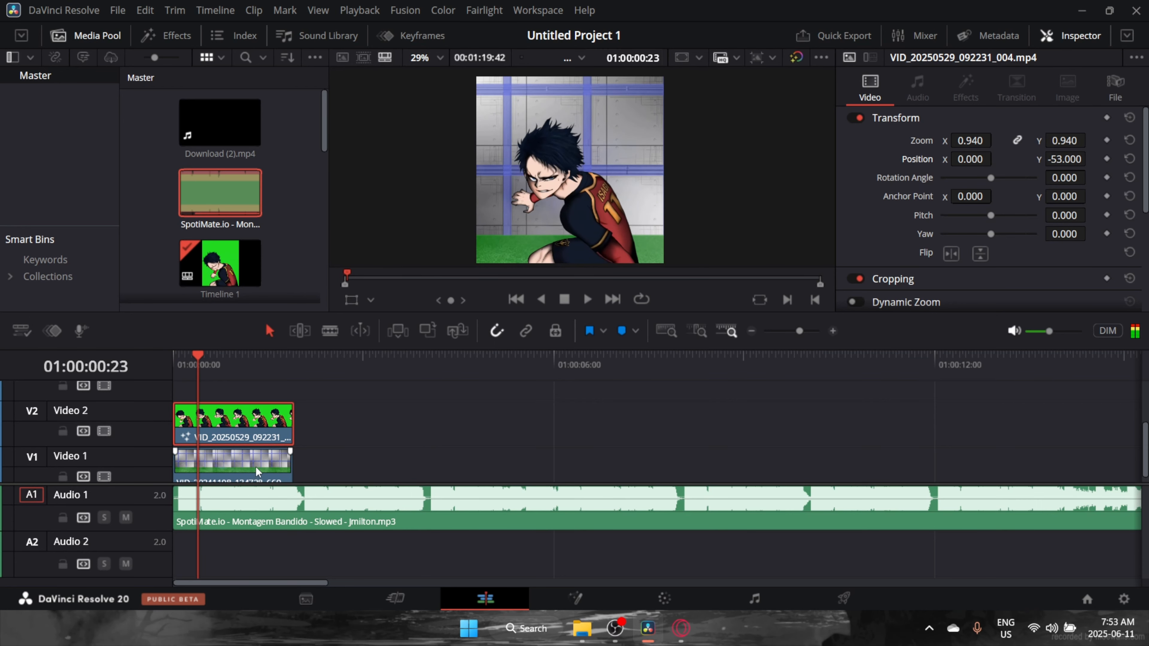
pyautogui.press('space')
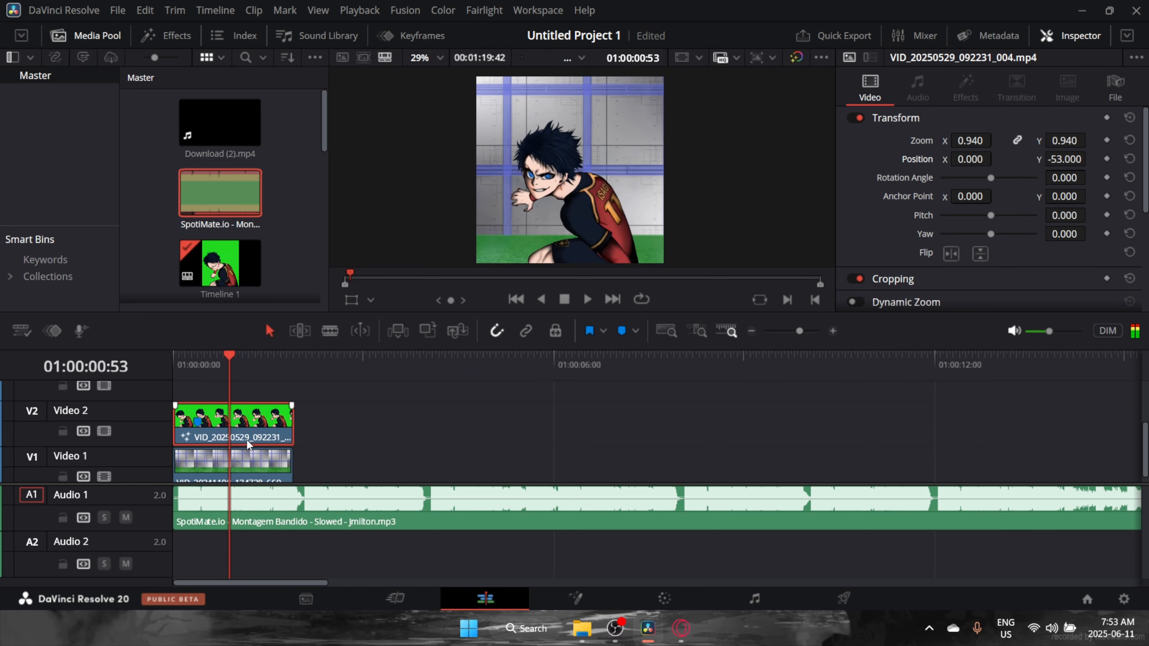
pyautogui.click(181, 370)
pyautogui.press('space')
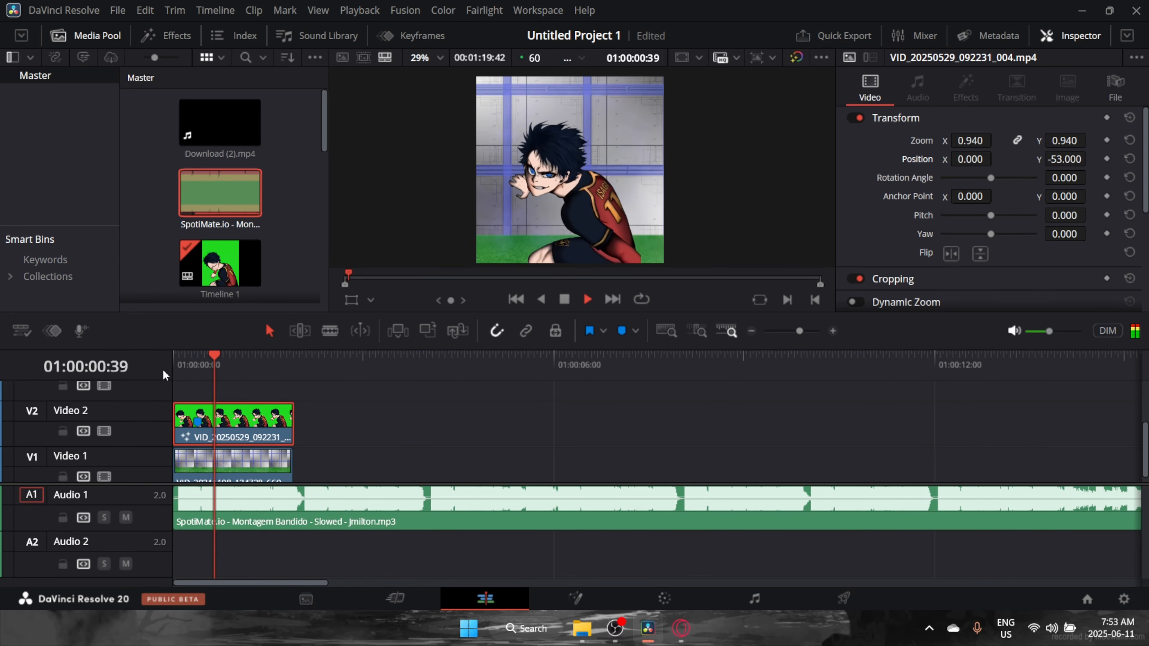
pyautogui.press('m')
pyautogui.press('space')
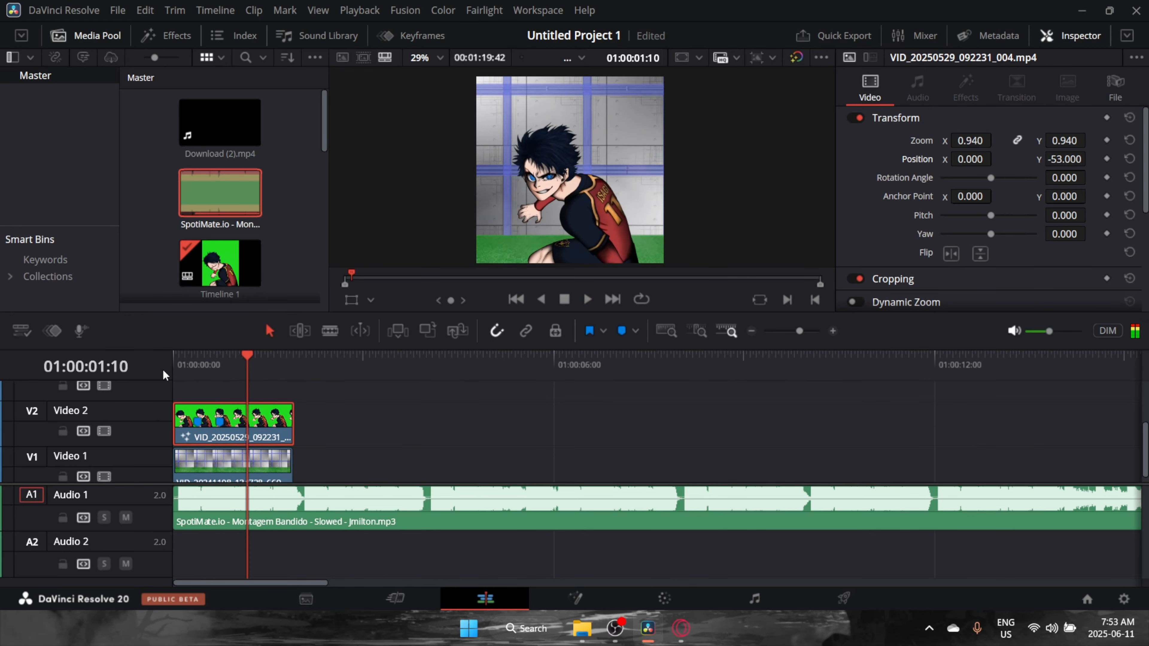
pyautogui.press('m')
pyautogui.click(179, 371)
pyautogui.press('Home')
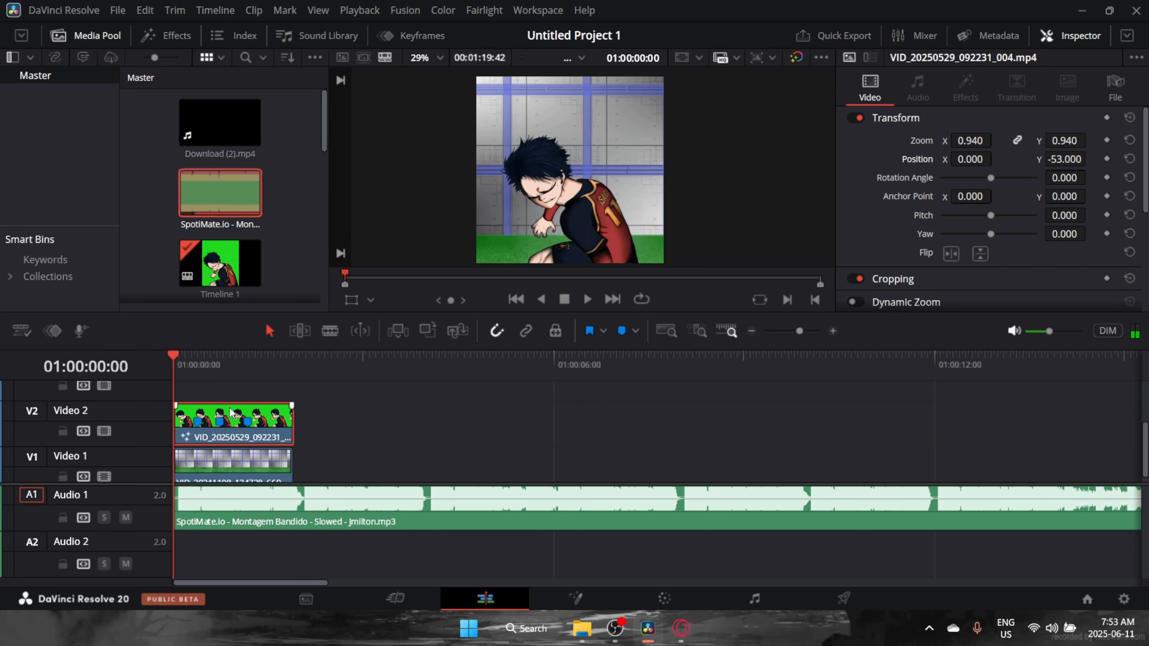
# Step: Duplicate the character clip onto Video 3 so the copy starts at the first marker, and save the project
pyautogui.moveTo(230, 404); pyautogui.dragTo(200, 442)
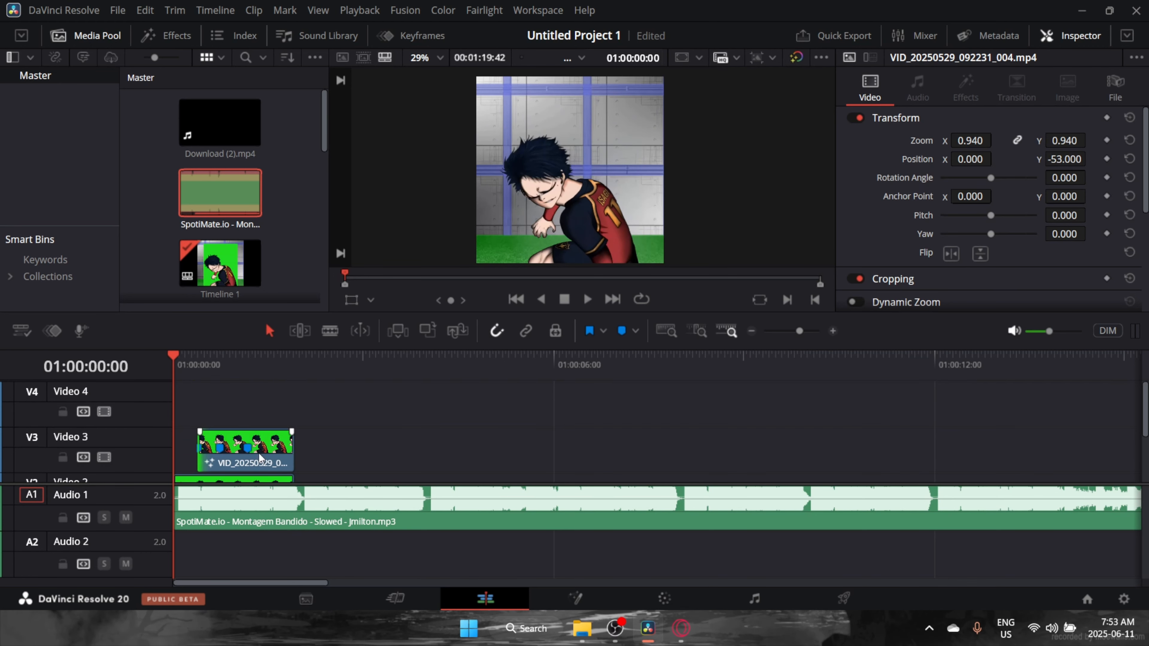
pyautogui.hotkey('ctrl', 'z')
pyautogui.hotkey('ctrl', 'z')
pyautogui.hotkey('ctrl', 'shift', 'z')
pyautogui.hotkey('ctrl', 'shift', 'z')
pyautogui.hotkey('ctrl', 's')
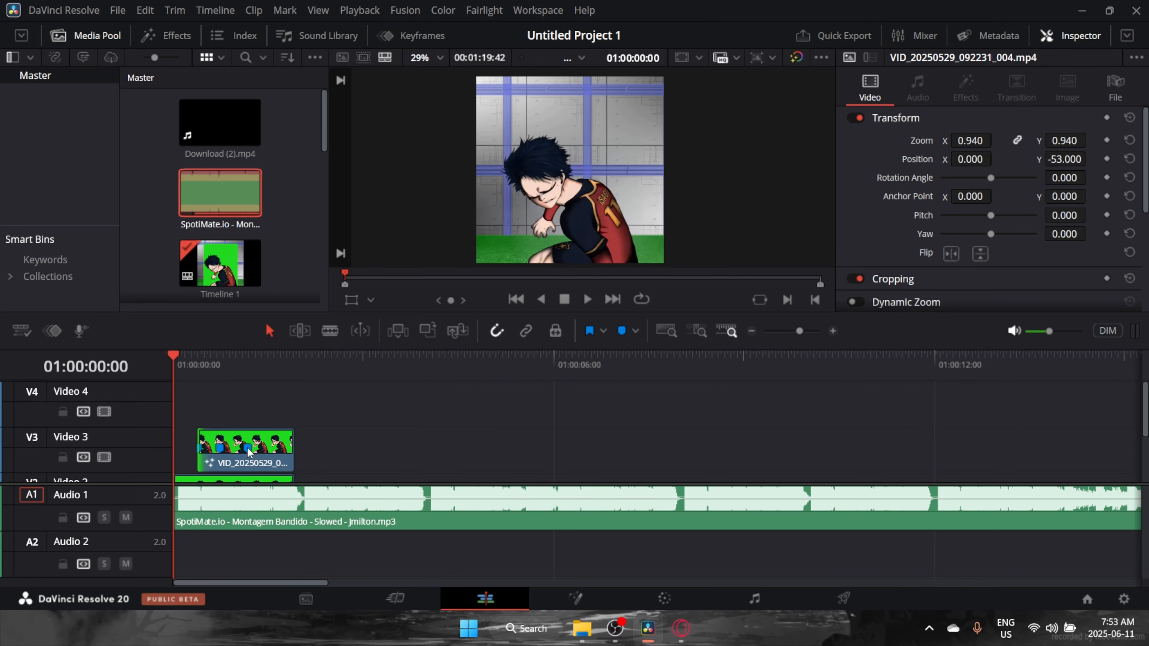
# Step: Preview the duplicate and move the Video 3 clip earlier so it starts at 01:00:00:12
pyautogui.press('space')
pyautogui.press('space')
pyautogui.click(174, 367)
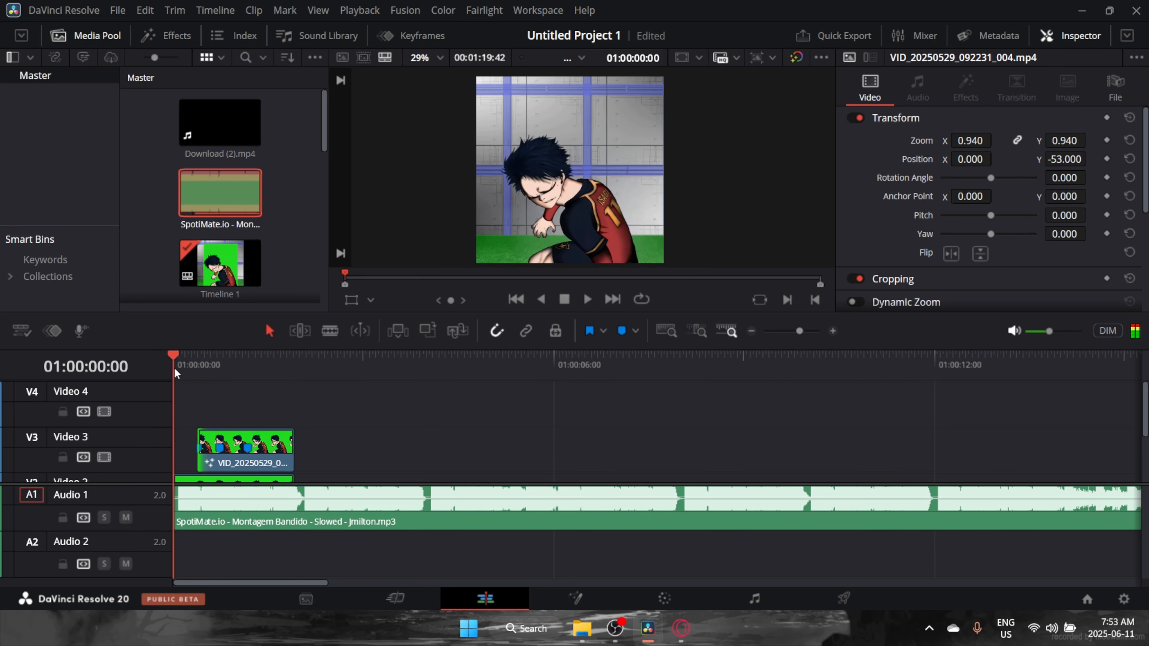
pyautogui.press('space')
pyautogui.press('space')
pyautogui.moveTo(245, 442); pyautogui.dragTo(233, 439)
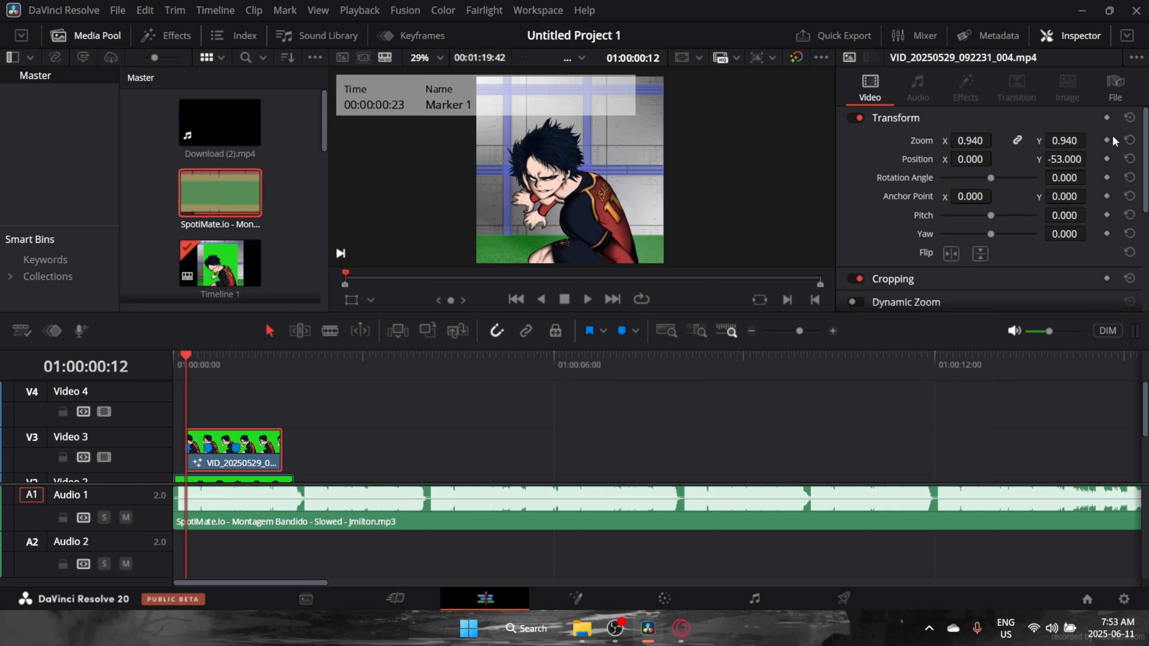
# Step: Keyframe the Video 3 clip's position at 01:00:00:12, set Position X to 474 at 01:00:00:23, and preview the slide
pyautogui.click(1107, 158)
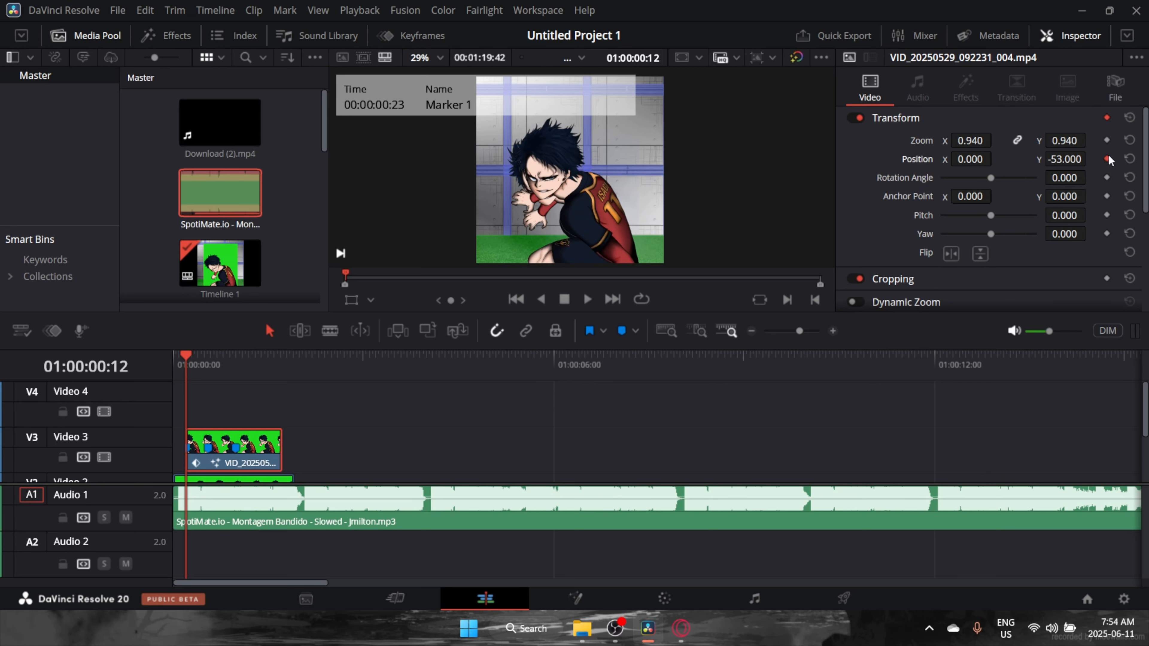
pyautogui.click(196, 369)
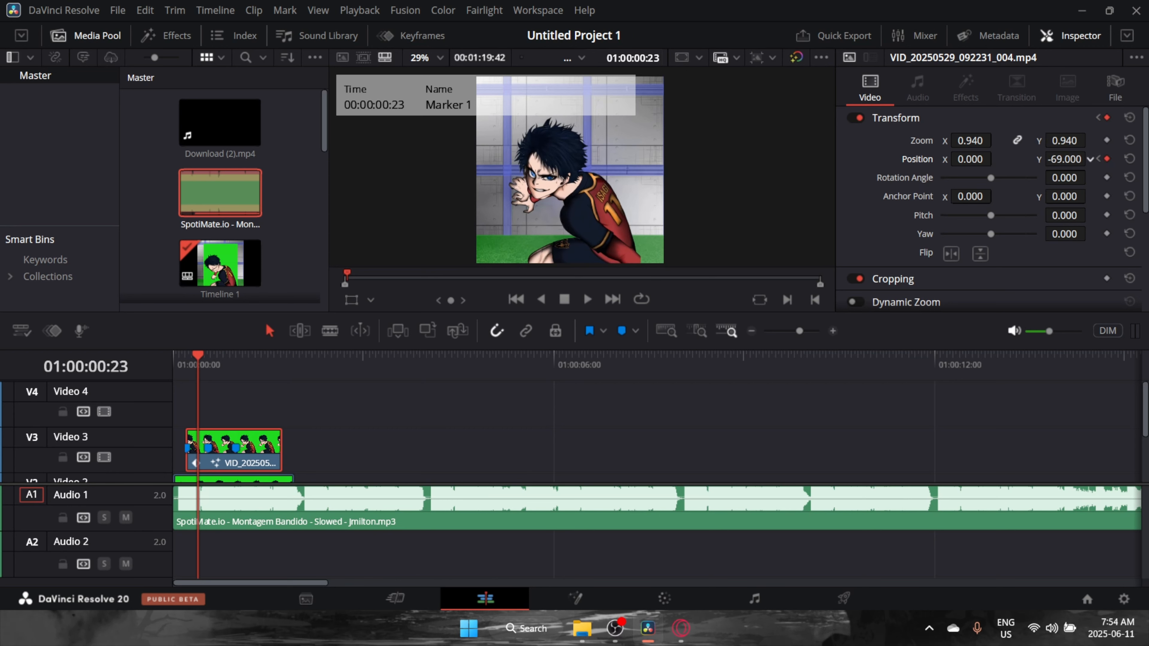
pyautogui.moveTo(997, 158); pyautogui.dragTo(997, 159)
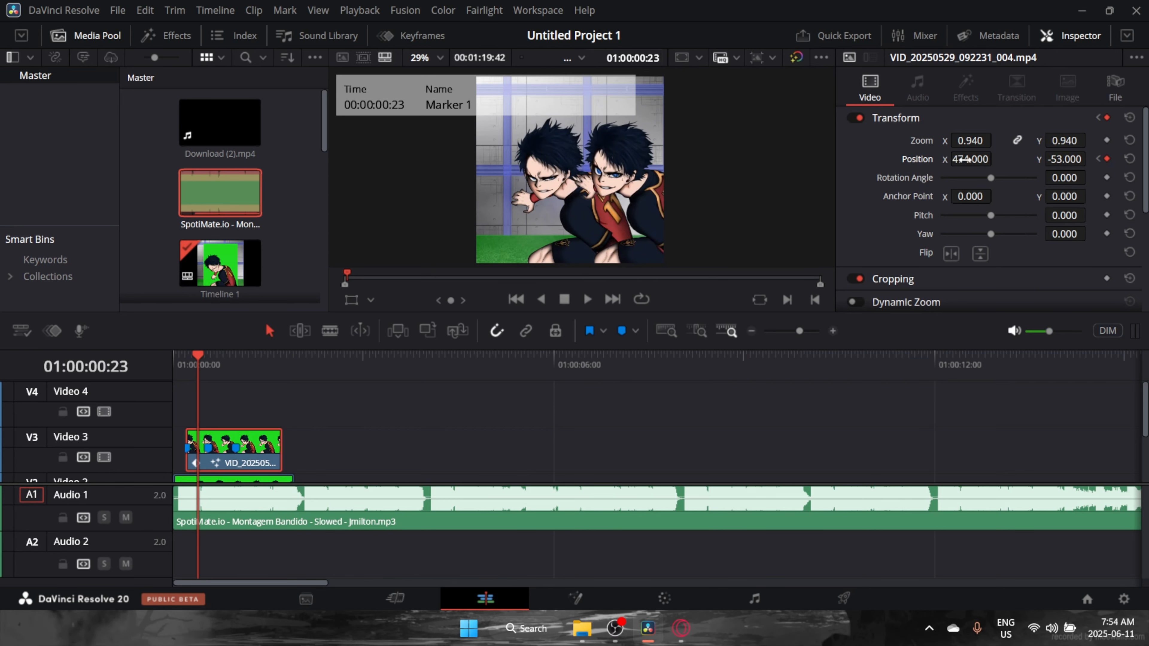
pyautogui.moveTo(190, 365)
pyautogui.mouseDown()
pyautogui.moveTo(146, 352)
pyautogui.moveTo(152, 360)
pyautogui.mouseUp()
pyautogui.press('space')
pyautogui.press('space')
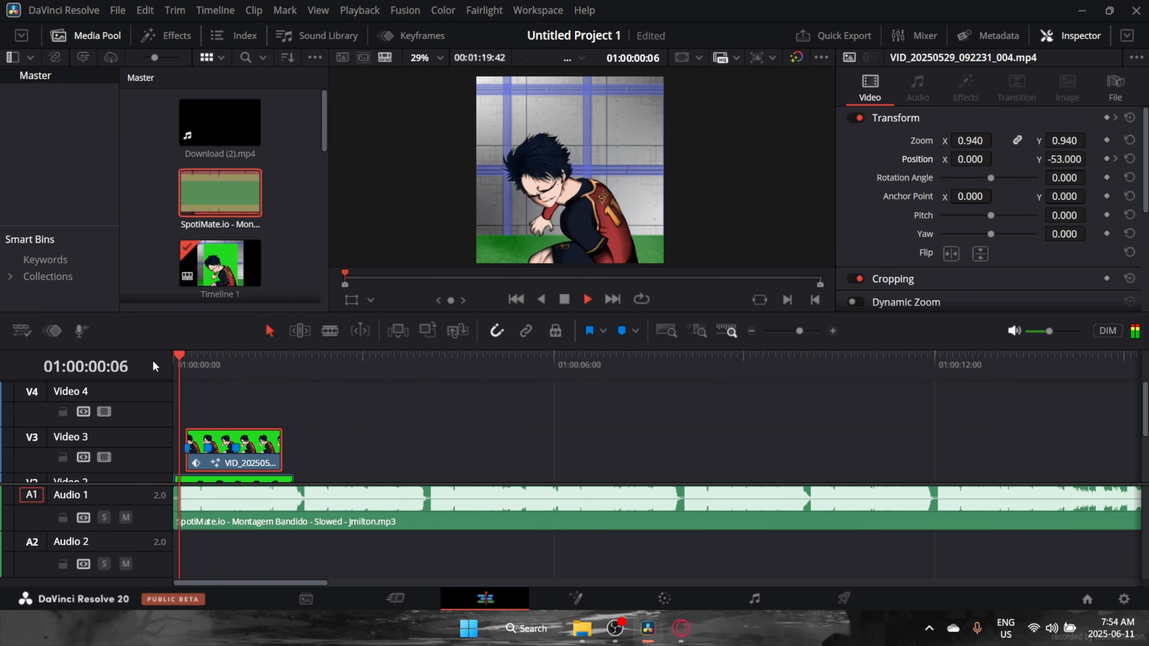
pyautogui.press('space')
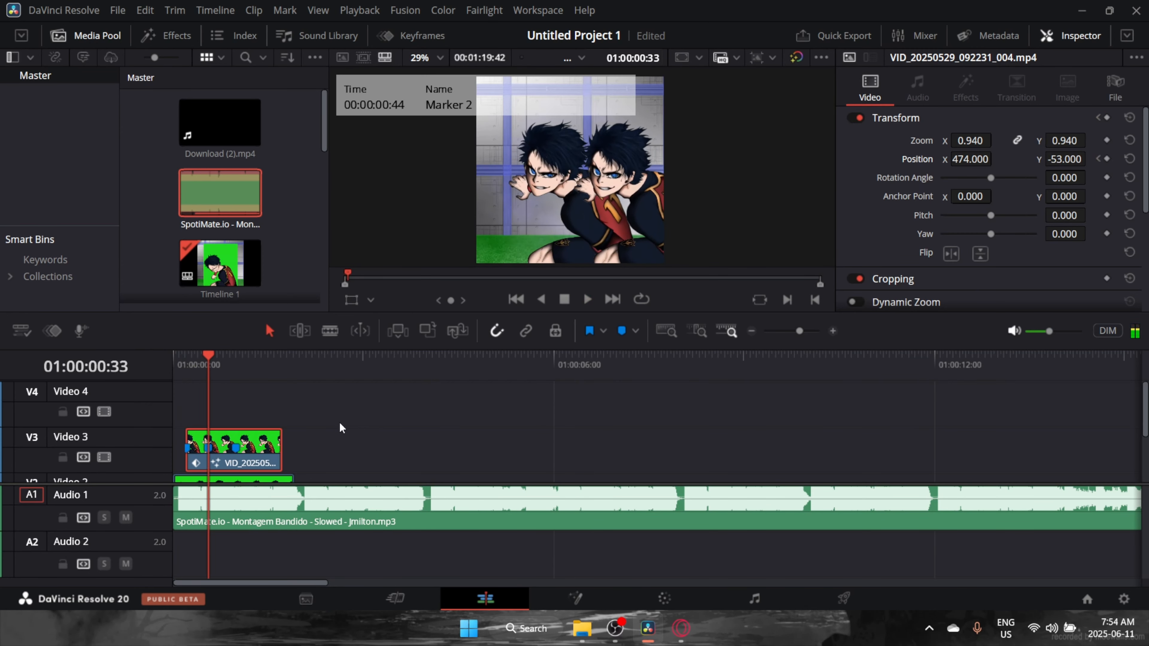
# Step: Add a position keyframe to the Video 3 clip at 01:00:00:33 and set Position X to 4 at 01:00:00:44
pyautogui.scroll(-2, 340, 428)
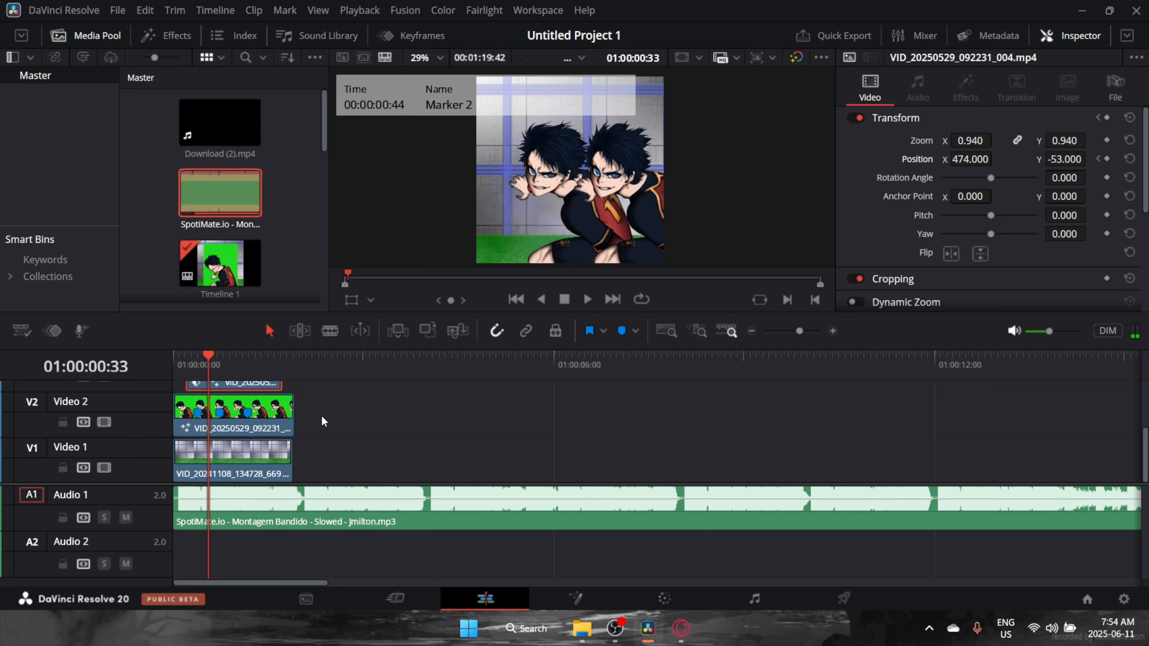
pyautogui.hotkey('shift', 'Down')
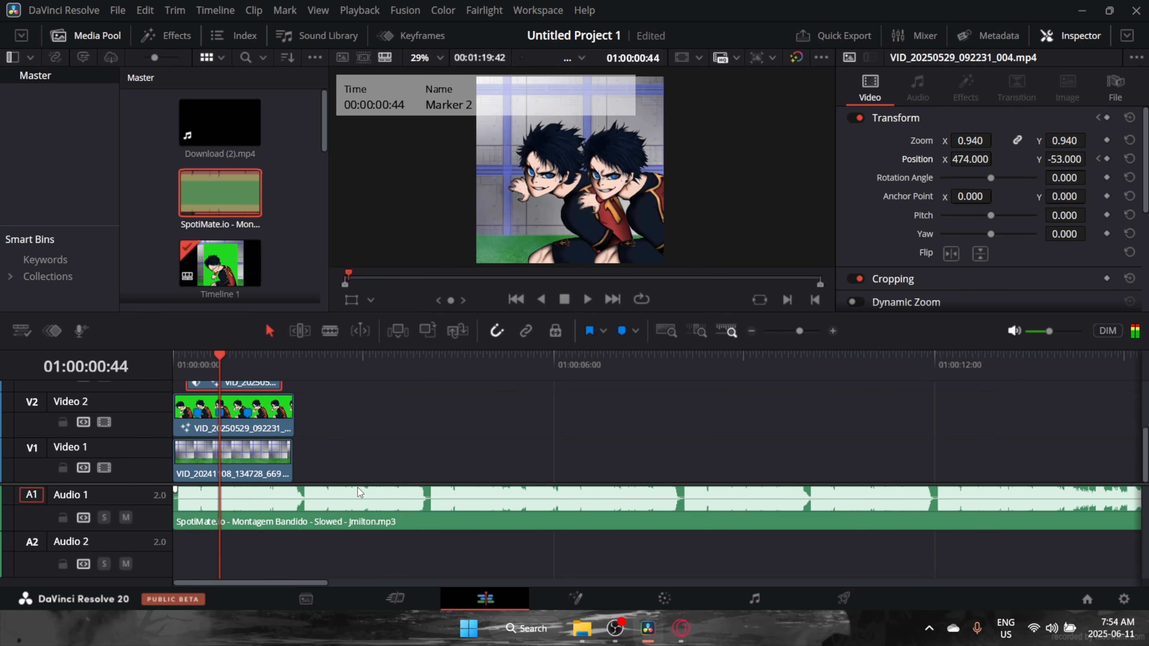
pyautogui.scroll(2, 303, 441)
pyautogui.moveTo(216, 375); pyautogui.dragTo(212, 370)
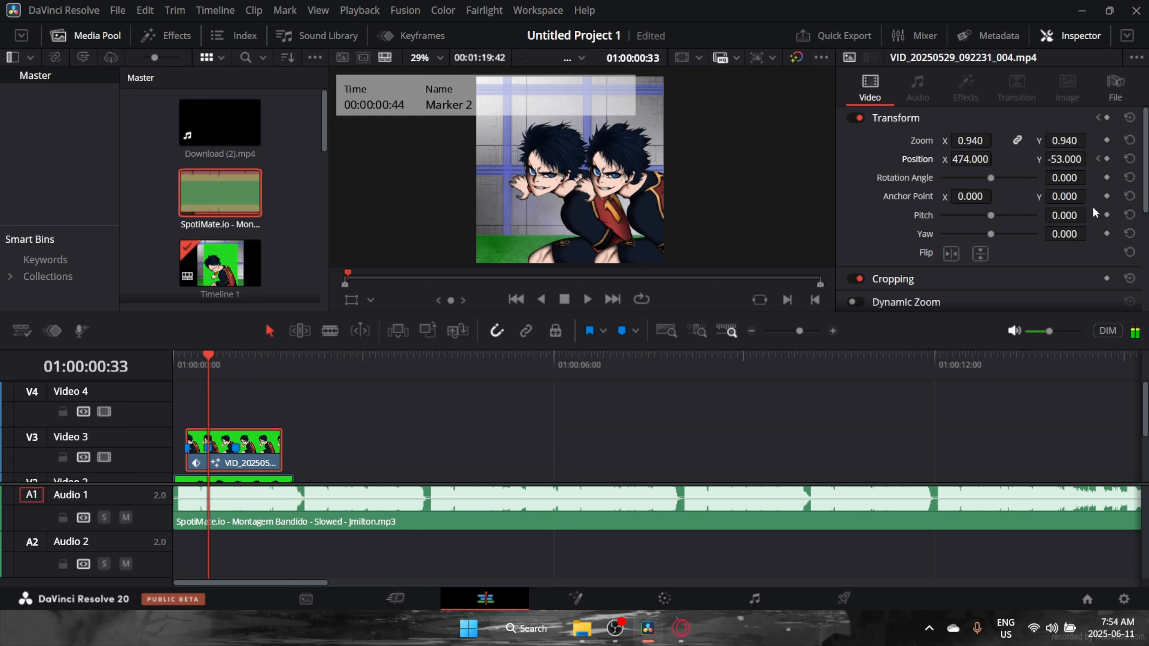
pyautogui.click(1105, 161)
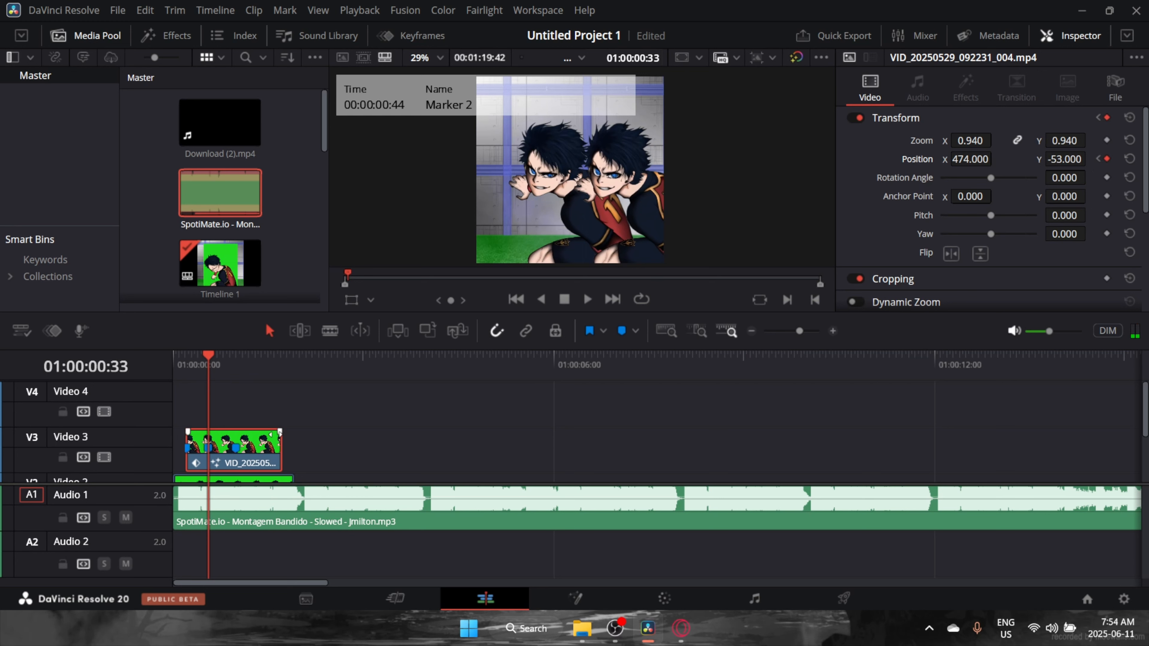
pyautogui.click(220, 373)
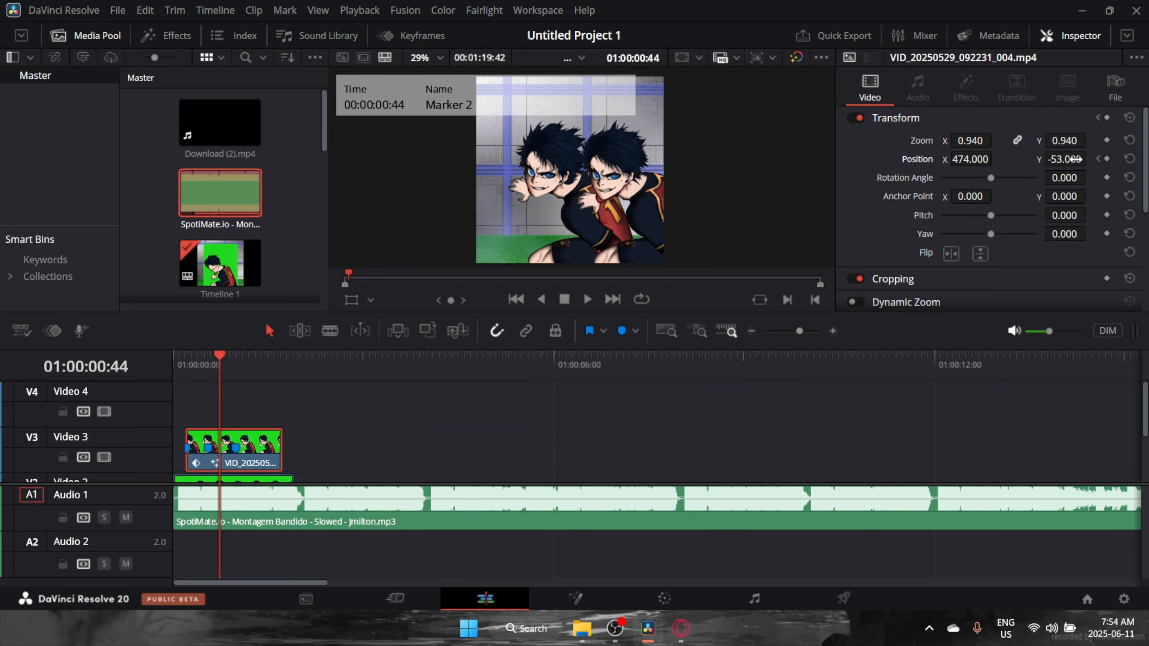
pyautogui.moveTo(1075, 159); pyautogui.dragTo(996, 159)
pyautogui.hotkey('ctrl', 'z')
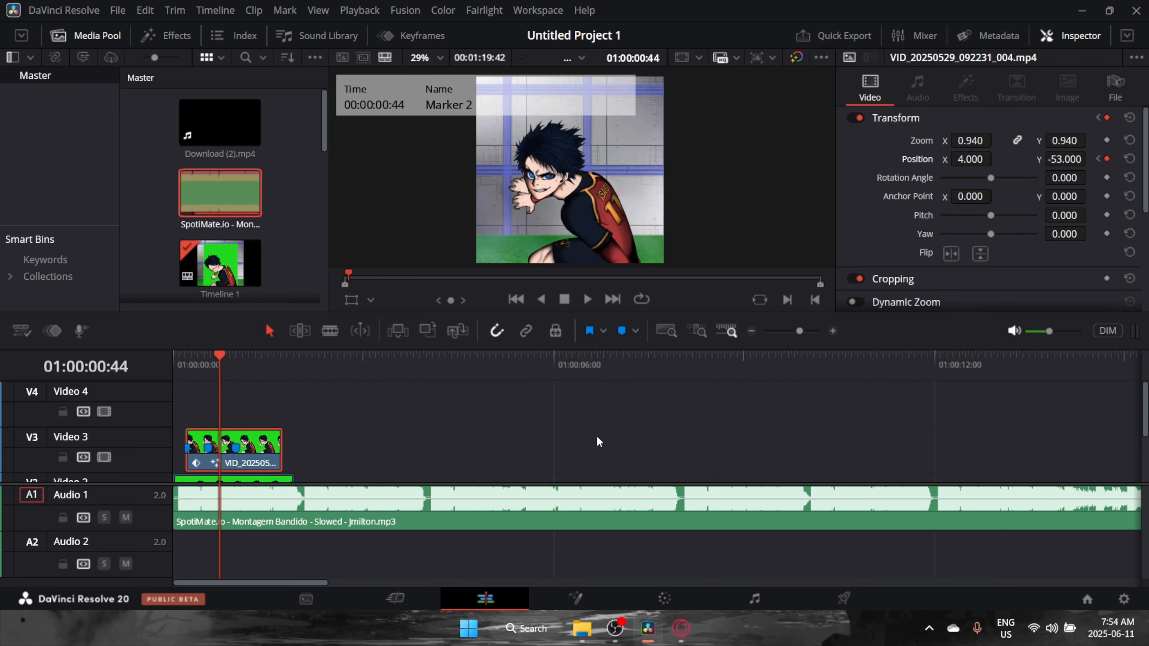
# Step: Trim the Video 3 clip to end at 01:00:00:44 and place a copy of the character clip on Video 4 from that point
pyautogui.moveTo(278, 447); pyautogui.dragTo(287, 405)
pyautogui.scroll(-2, 416, 468)
pyautogui.scroll(-2, 310, 466)
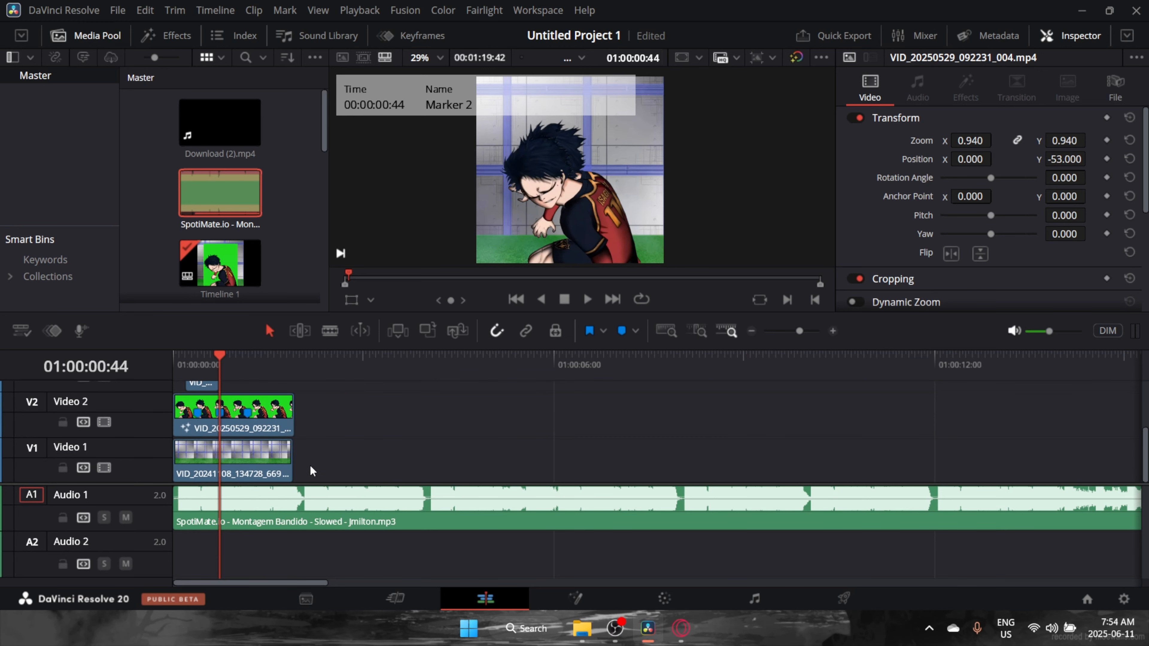
pyautogui.scroll(2, 307, 464)
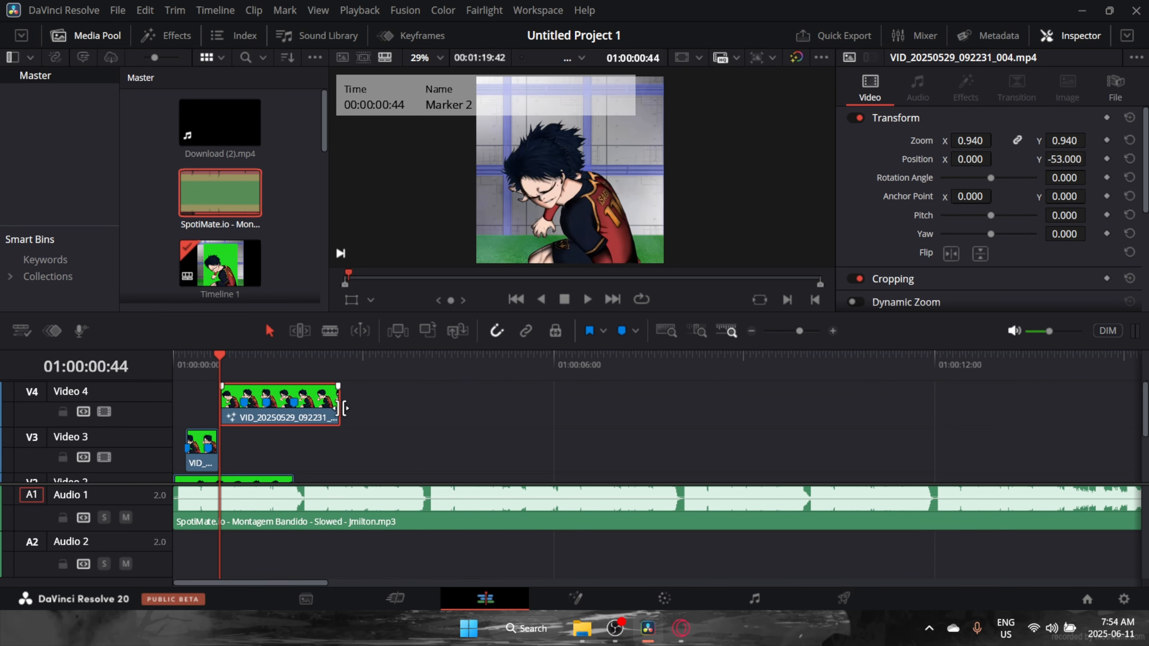
# Step: Trim the Video 4 clip to end with the Video 2 clip and add a position keyframe to it at 01:00:00:44
pyautogui.moveTo(339, 402); pyautogui.dragTo(294, 401)
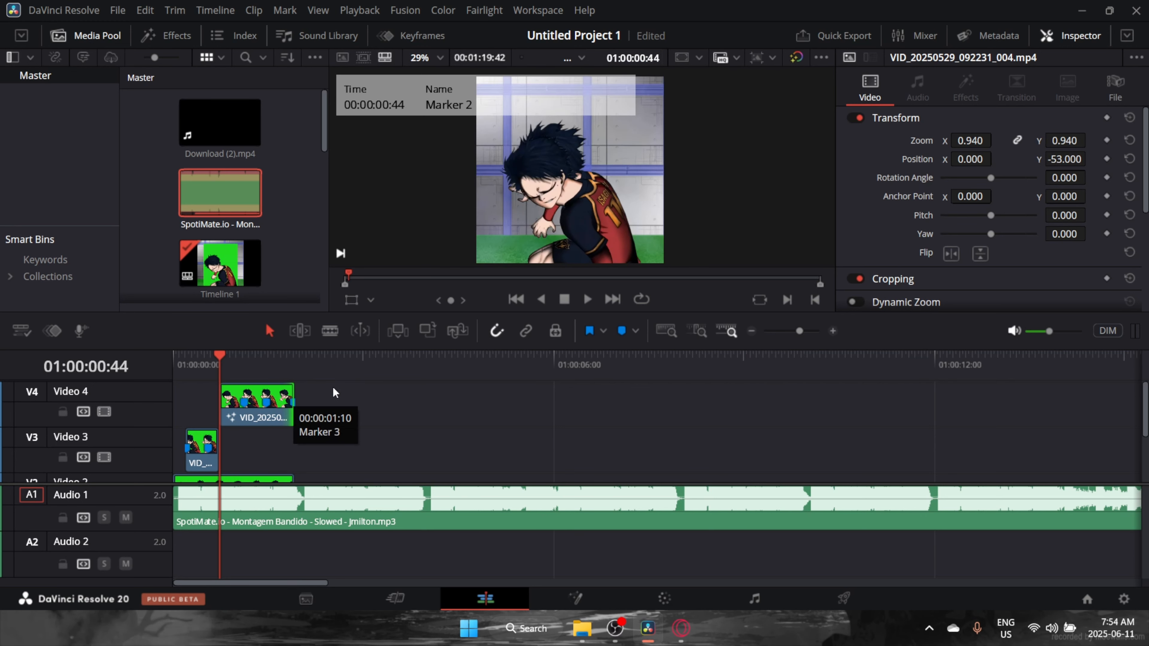
pyautogui.click(1107, 159)
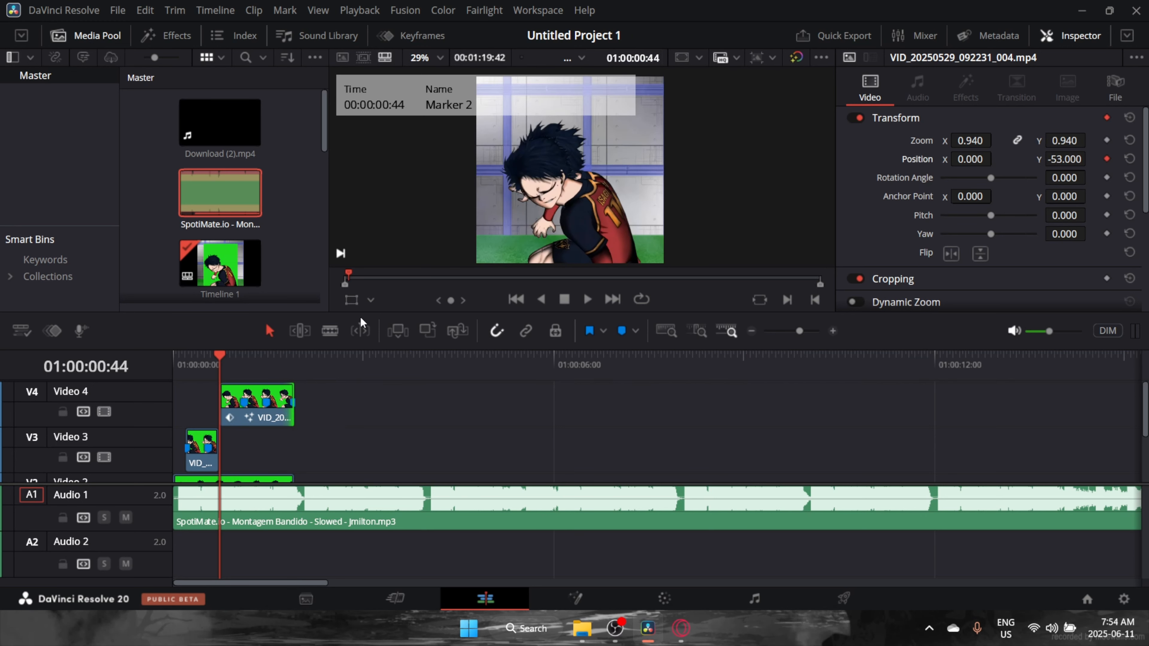
# Step: Set the Video 4 clip's Position X to -427 at 01:00:00:55 so the copy slides sideways
pyautogui.moveTo(215, 362); pyautogui.dragTo(232, 361)
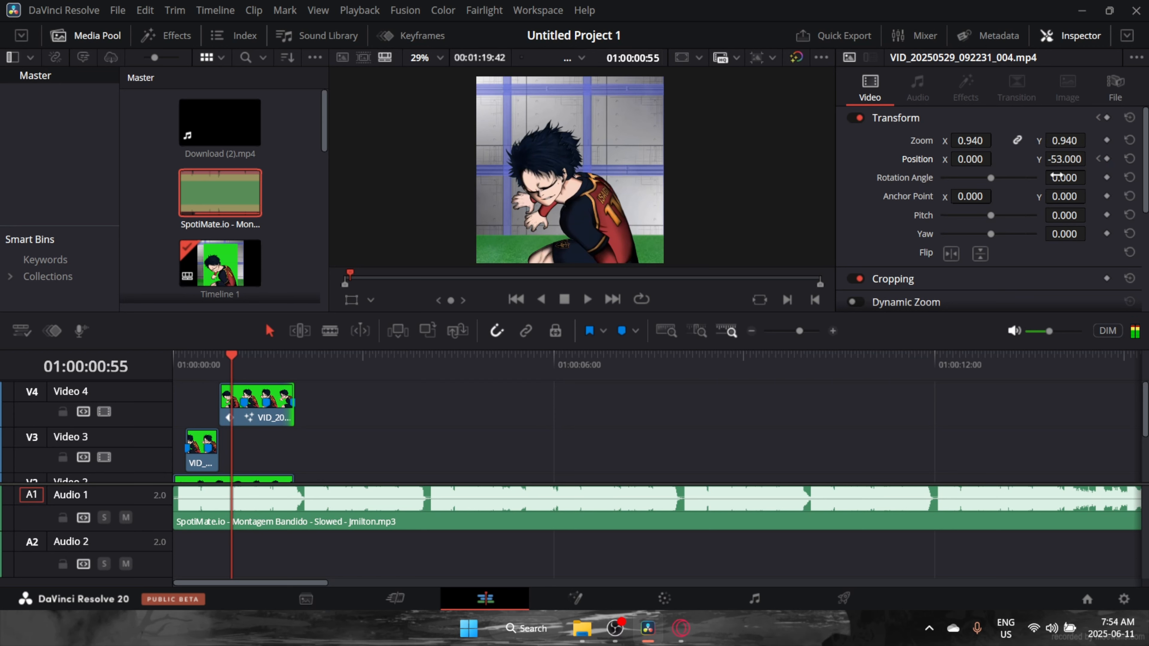
pyautogui.moveTo(1068, 160); pyautogui.dragTo(782, 157)
pyautogui.hotkey('ctrl', 'z')
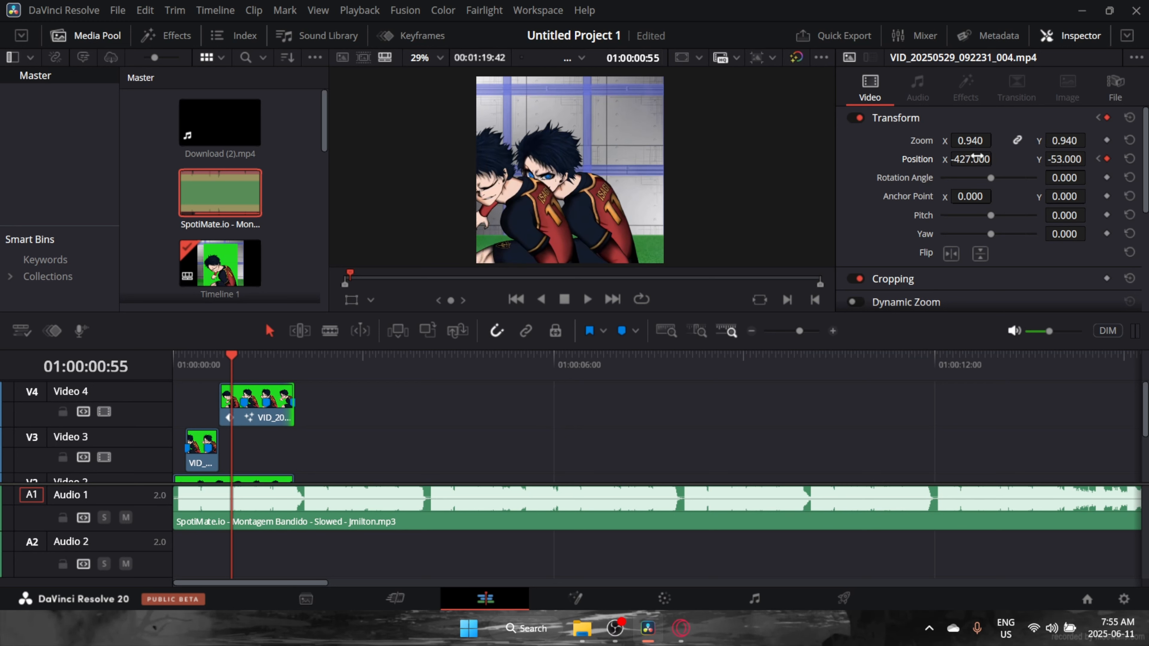
pyautogui.scroll(-3, 626, 409)
pyautogui.click(252, 405)
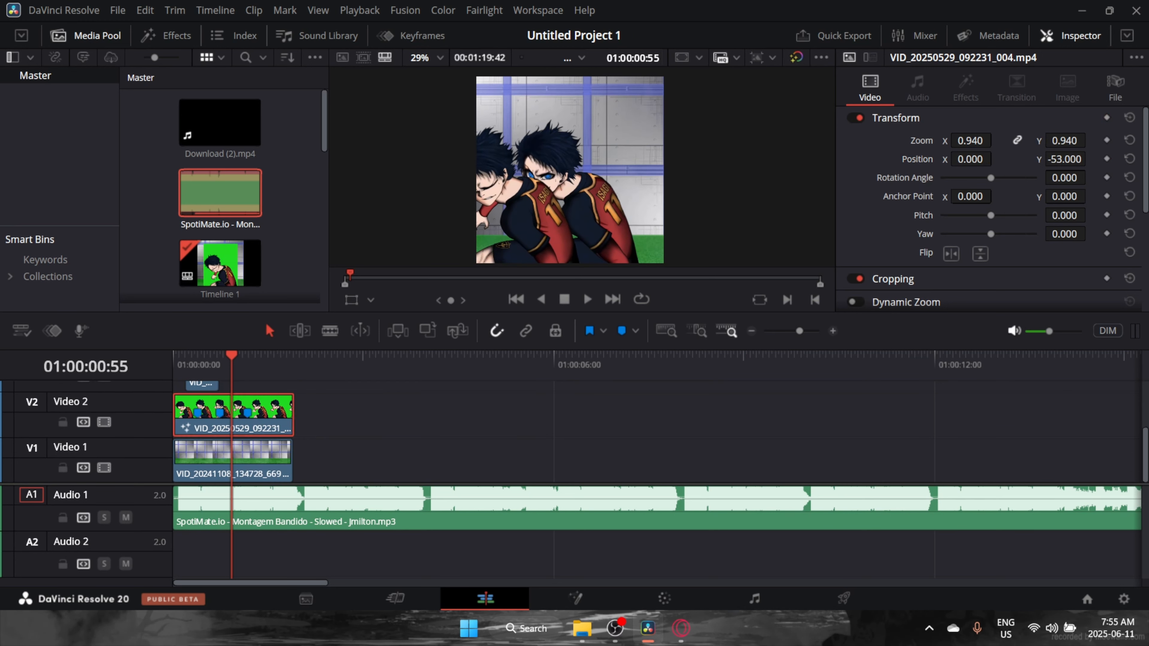
pyautogui.click(1107, 159)
pyautogui.click(240, 366)
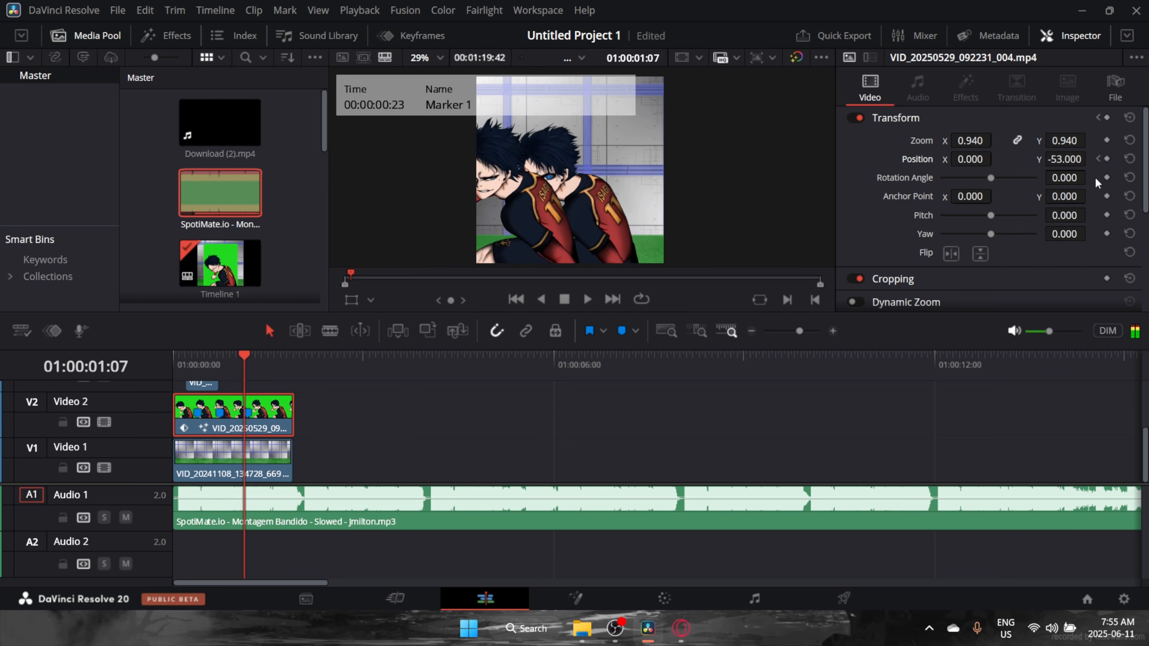
pyautogui.moveTo(1070, 161); pyautogui.dragTo(1077, 161)
pyautogui.hotkey('ctrl', 'z')
pyautogui.hotkey('ctrl', 'z')
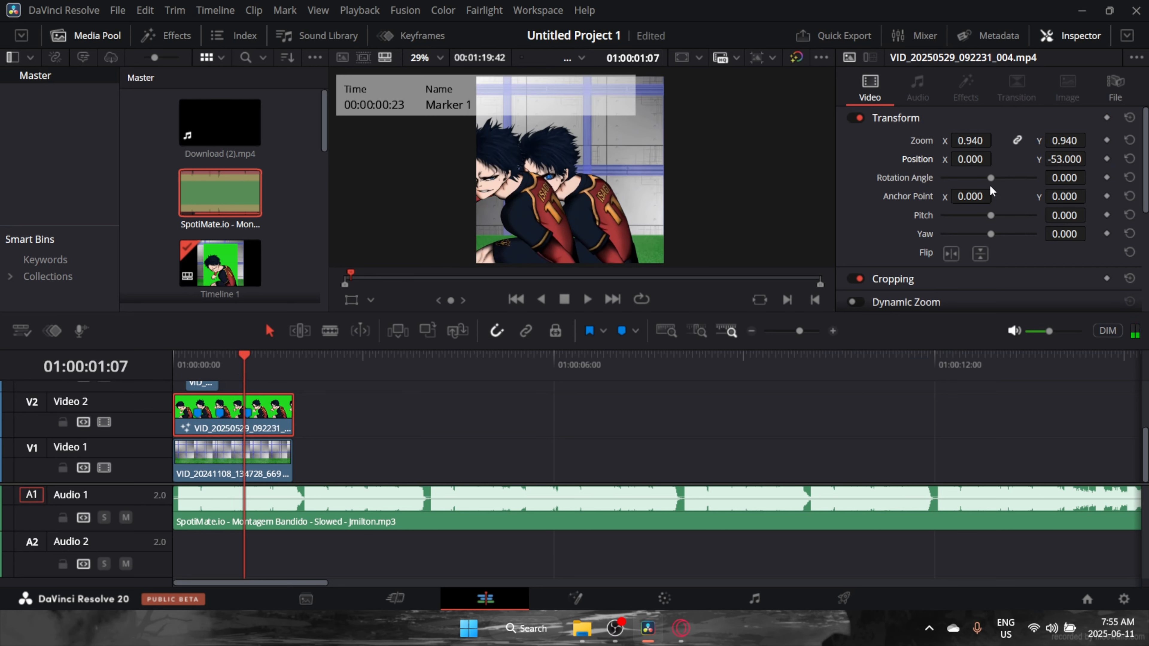
# Step: Play the timeline from the beginning to preview the sliding character copies
pyautogui.scroll(2, 602, 390)
pyautogui.press('Home')
pyautogui.press('space')
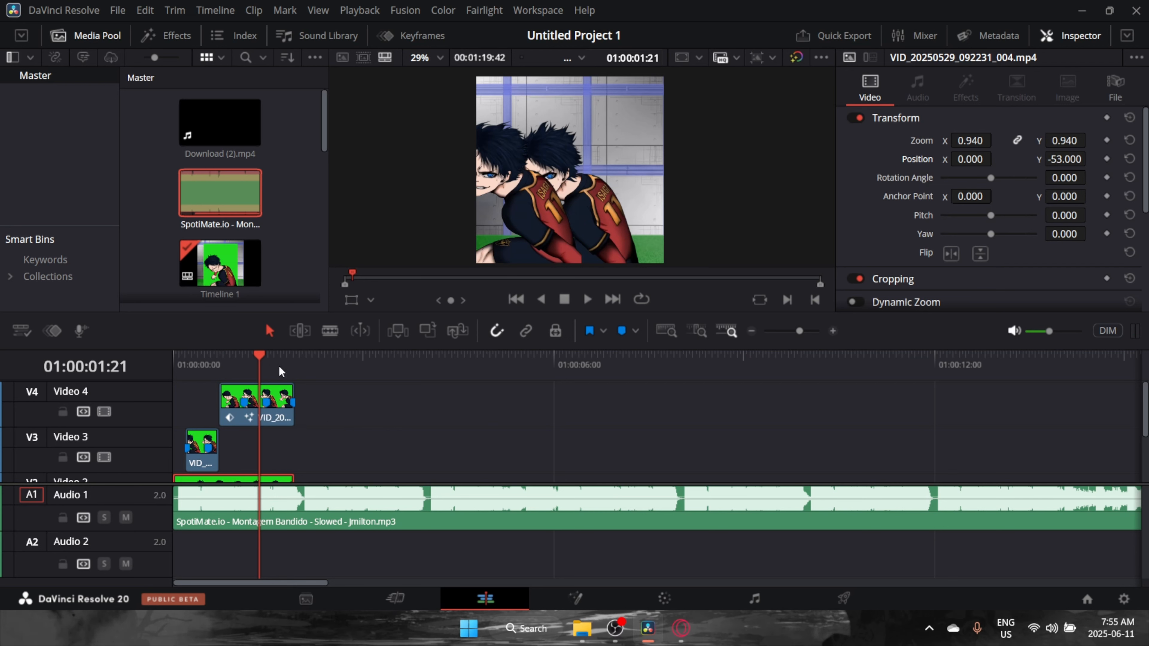
# Step: Open the Video 3 clip's Fusion composition and add a Soft Glow node after DeltaKeyer1 with a glow size of 31.5
pyautogui.rightClick(201, 448)
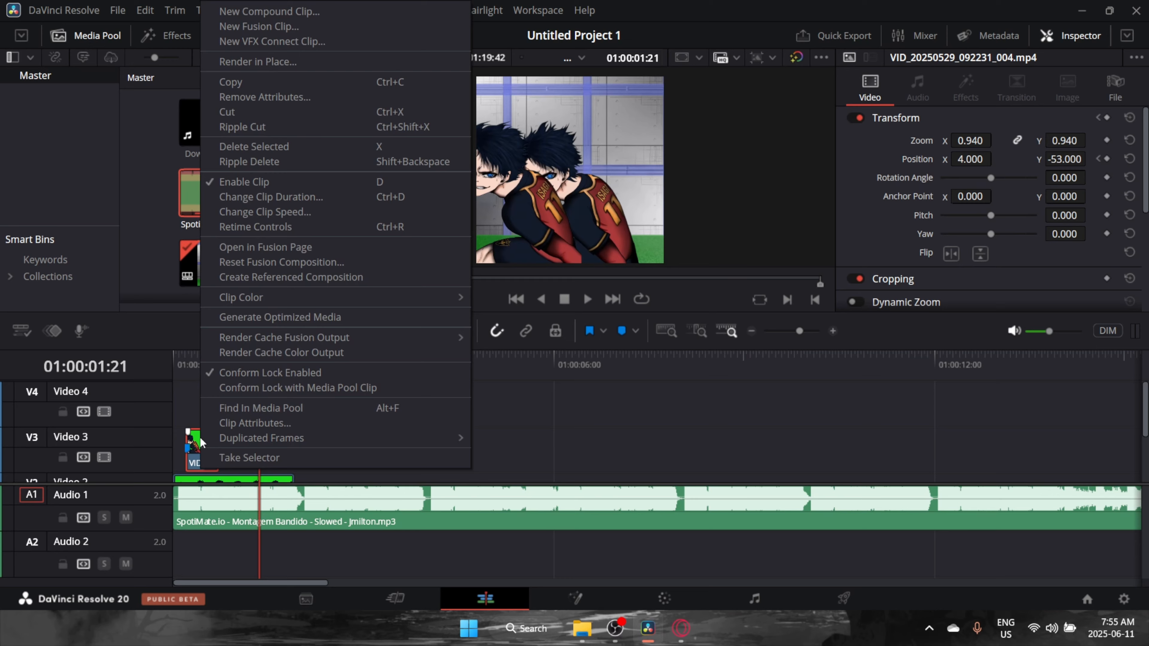
pyautogui.click(286, 247)
pyautogui.hotkey('shift', '5')
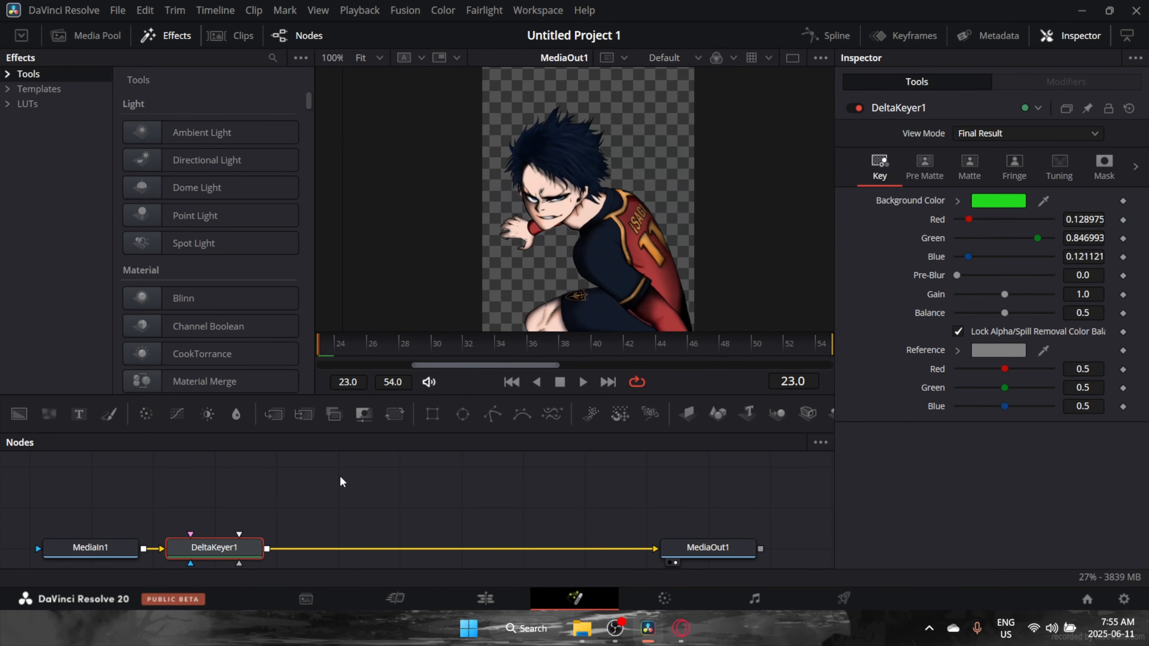
pyautogui.hotkey('shift', 'space')
pyautogui.press('BackSpace')
pyautogui.press('BackSpace')
pyautogui.press('BackSpace')
pyautogui.press('BackSpace')
pyautogui.press('BackSpace')
pyautogui.press('BackSpace')
pyautogui.press('BackSpace')
pyautogui.press('BackSpace')
pyautogui.press('BackSpace')
pyautogui.press('BackSpace')
pyautogui.press('BackSpace')
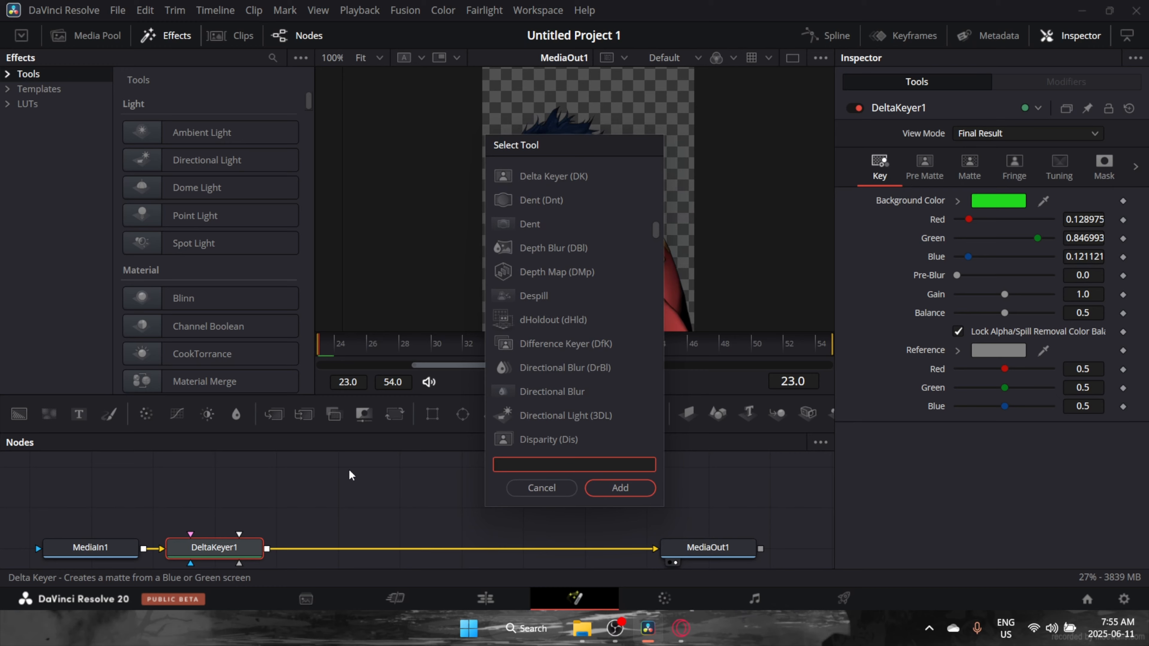
pyautogui.write('soft')
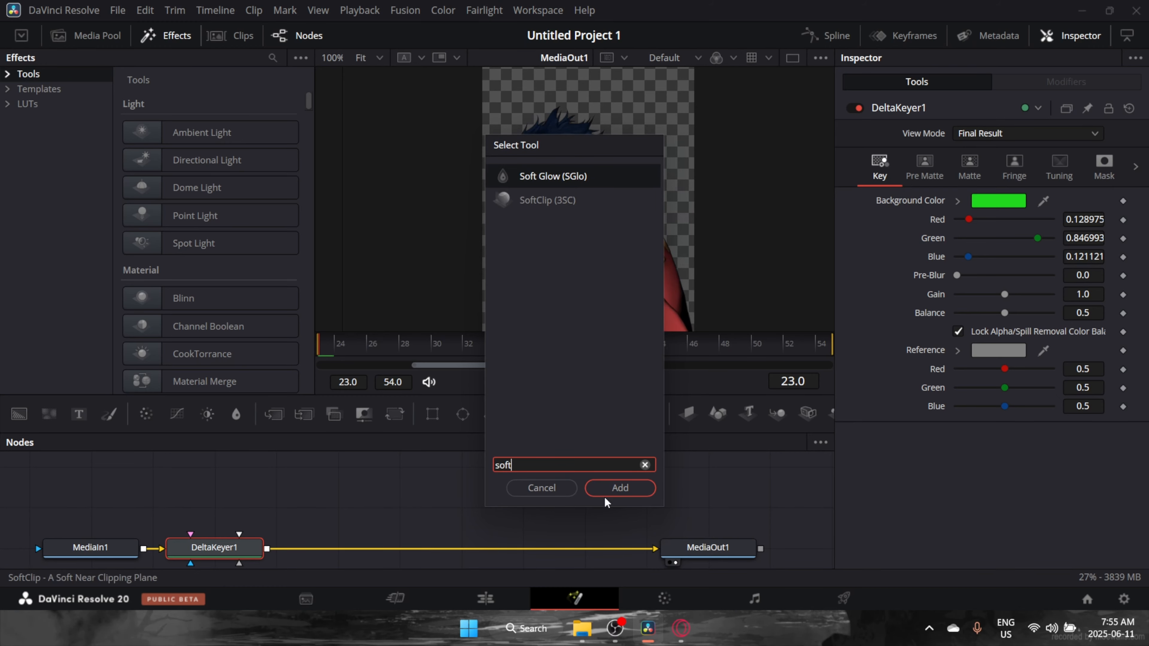
pyautogui.click(607, 492)
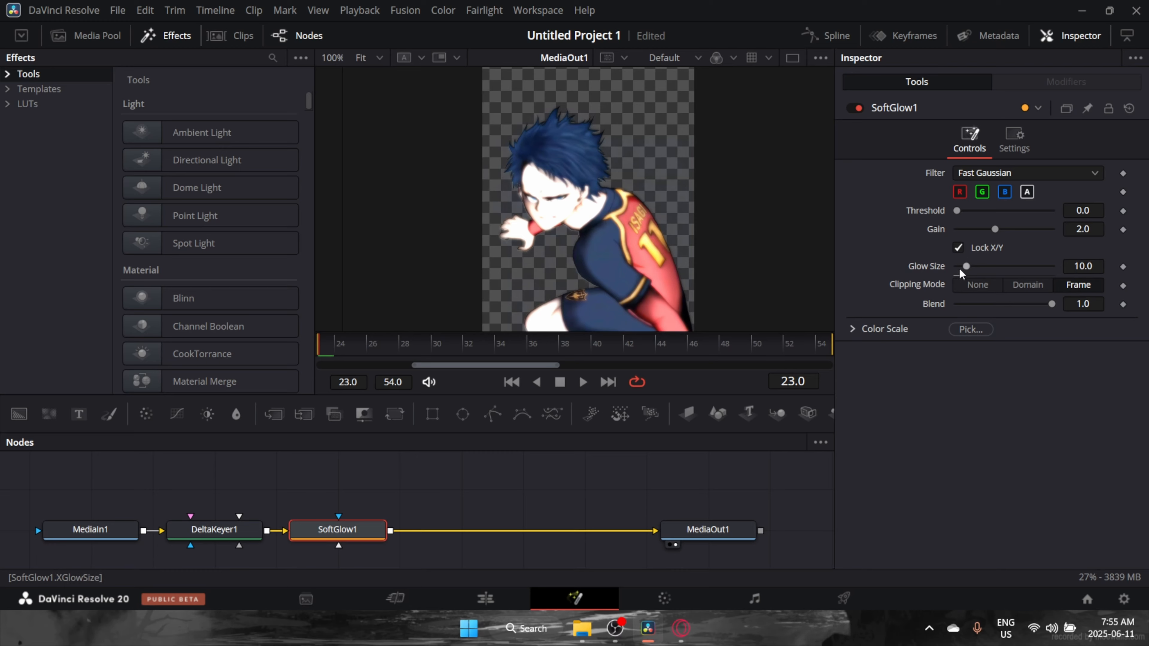
pyautogui.moveTo(974, 273)
pyautogui.mouseDown()
pyautogui.moveTo(1004, 260)
pyautogui.moveTo(988, 261)
pyautogui.mouseUp()
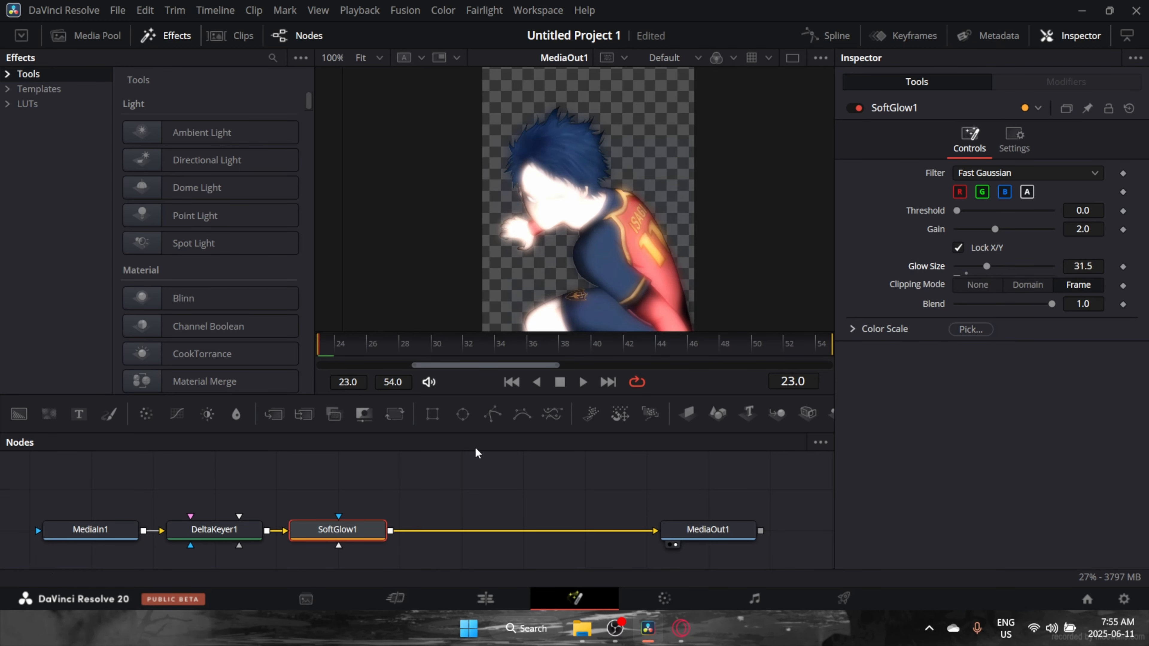
# Step: Add an Edge Detect node between SoftGlow1 and MediaOut1
pyautogui.hotkey('shift', 'space')
pyautogui.write('soft')
pyautogui.write('edge')
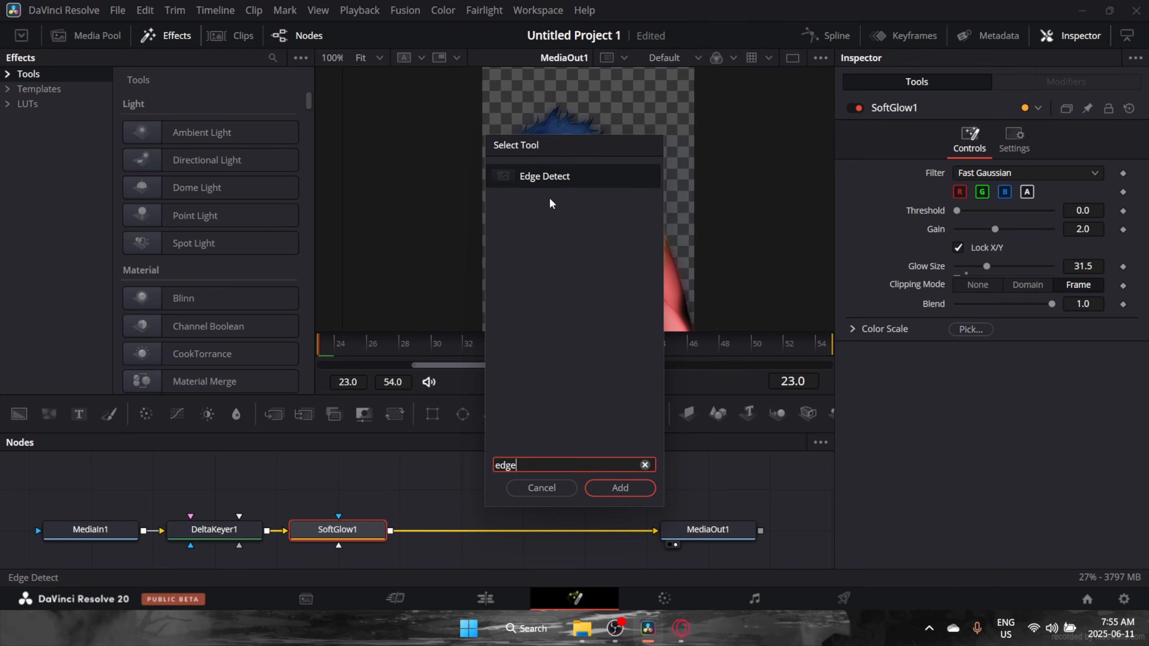
pyautogui.click(564, 177)
pyautogui.click(618, 488)
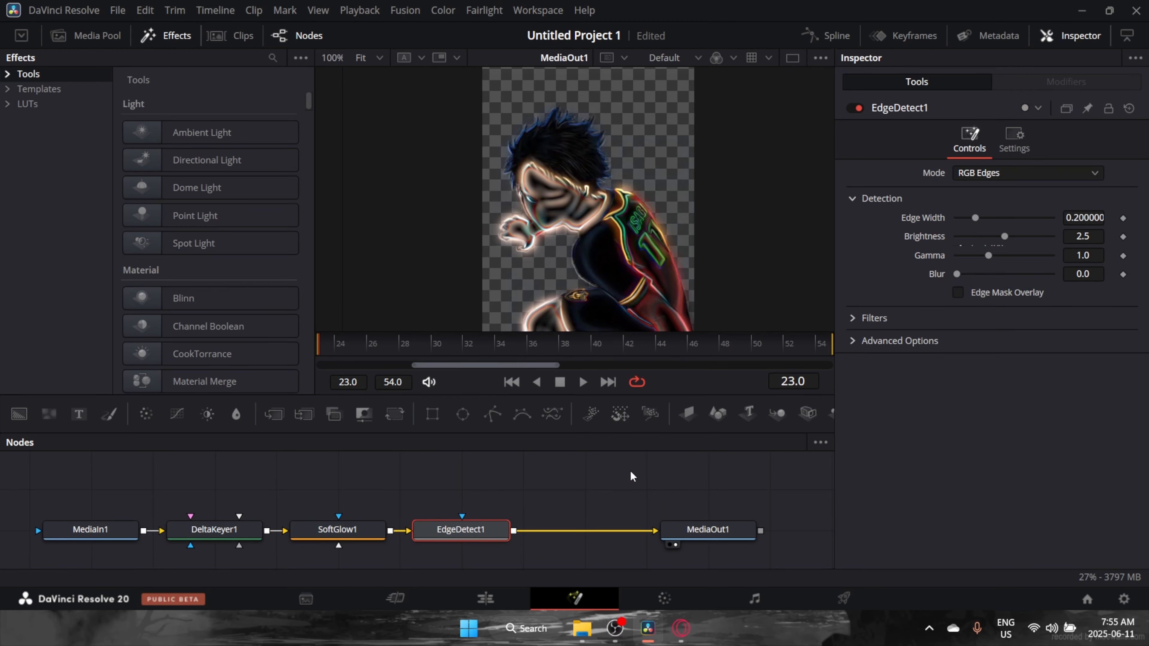
# Step: Set EdgeDetect1 to Grayscale Edges with a light blue edge color (Red 0.2, Green 0.827450, Blue 1.0)
pyautogui.click(1029, 175)
pyautogui.click(989, 209)
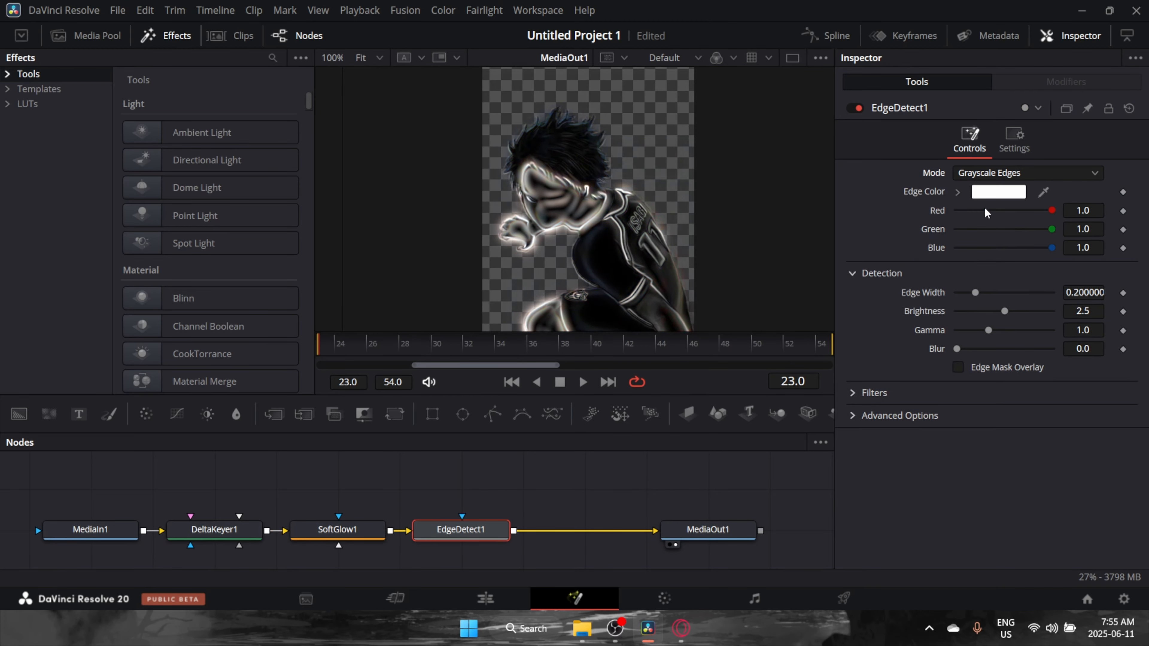
pyautogui.click(999, 192)
pyautogui.click(639, 220)
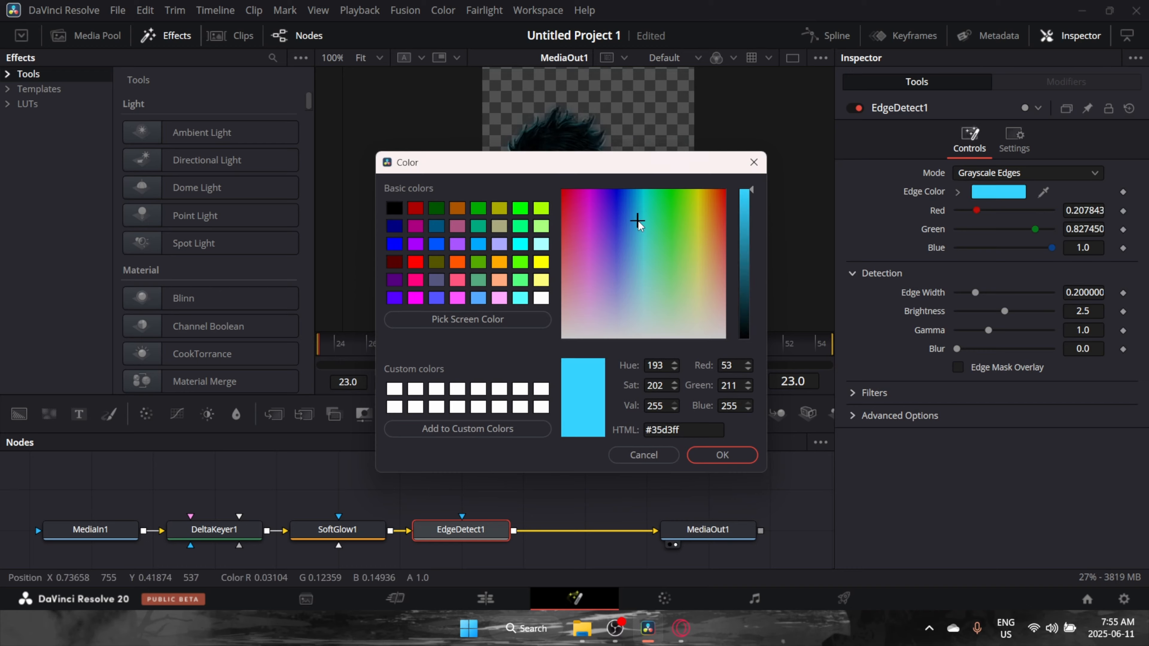
pyautogui.click(722, 455)
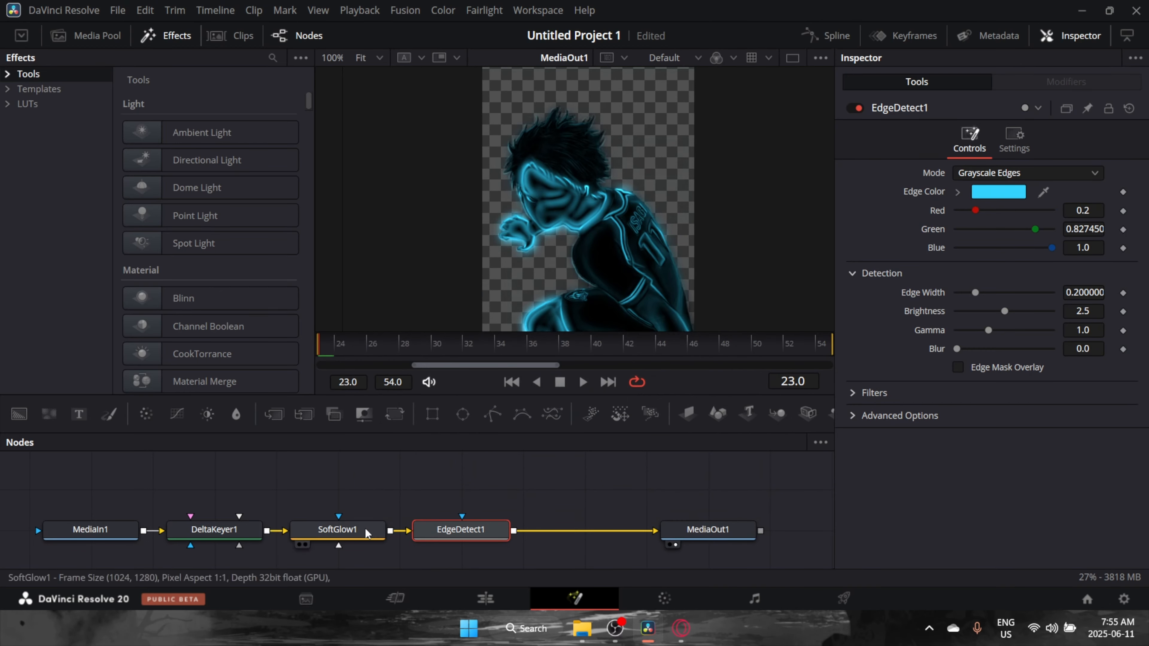
# Step: Set SoftGlow1's glow size to 15 and insert a Color Corrector with an adjusted master tint between SoftGlow1 and EdgeDetect1
pyautogui.click(370, 534)
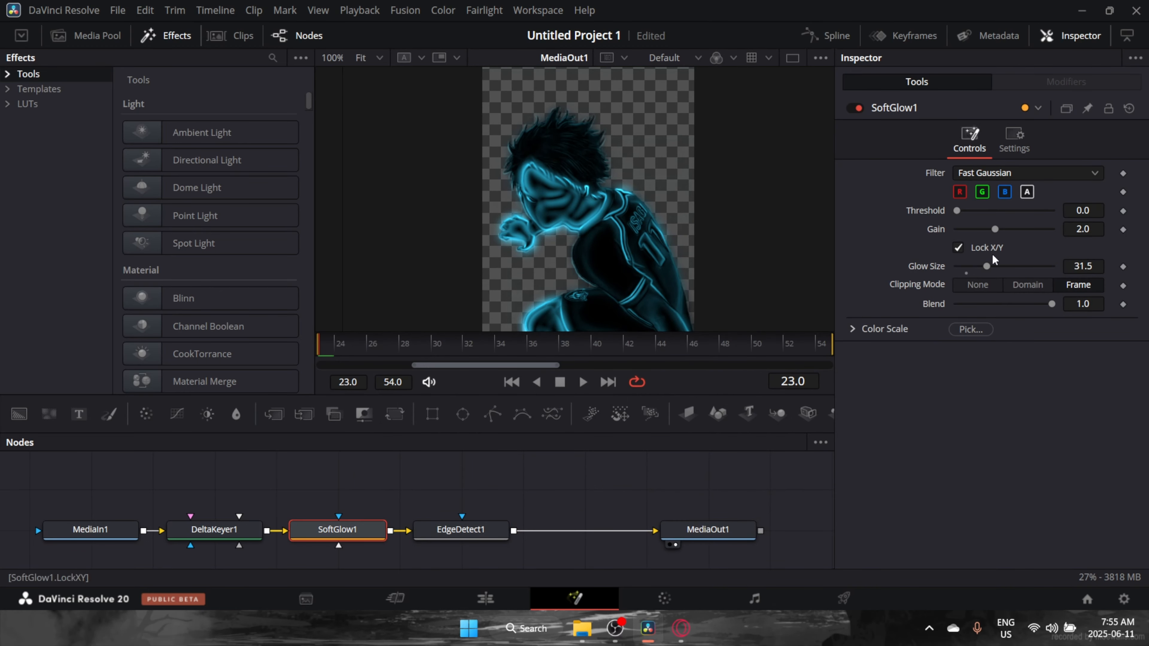
pyautogui.moveTo(967, 266)
pyautogui.mouseDown()
pyautogui.moveTo(981, 267)
pyautogui.moveTo(971, 268)
pyautogui.mouseUp()
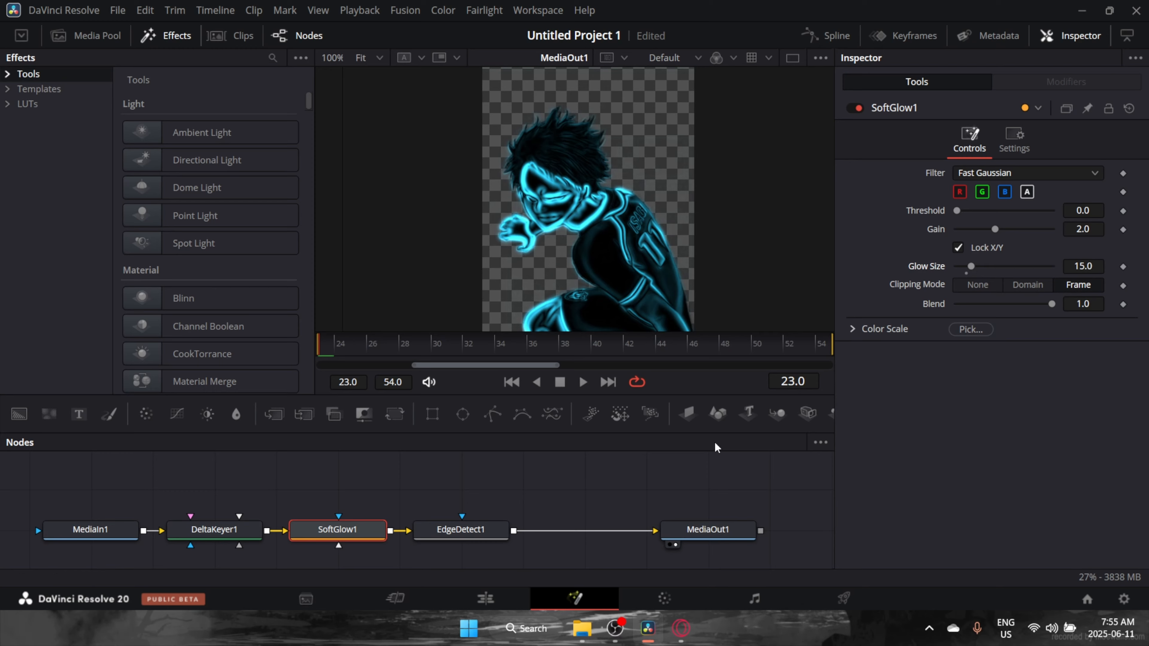
pyautogui.hotkey('shift', 'space')
pyautogui.write('colo')
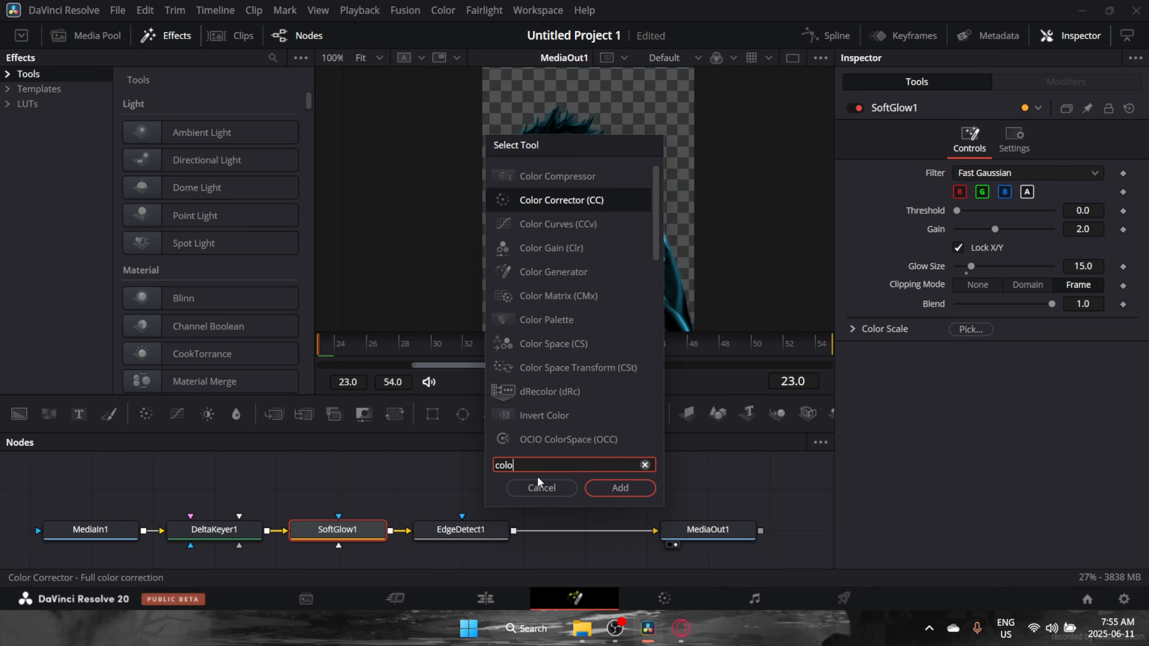
pyautogui.click(598, 203)
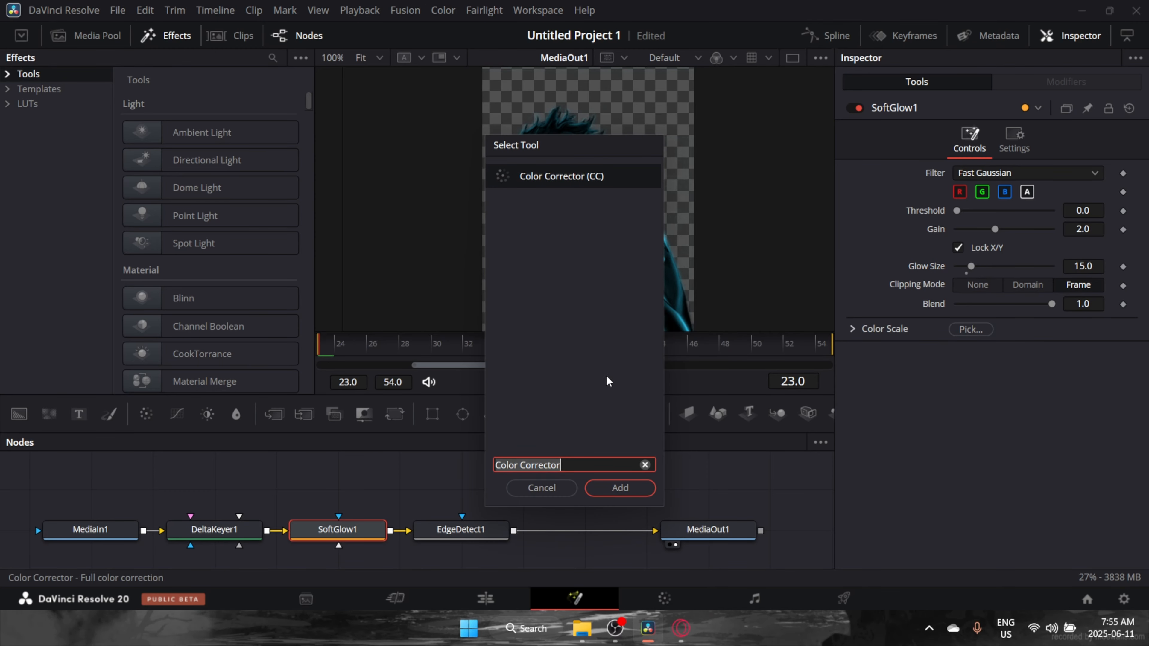
pyautogui.click(602, 495)
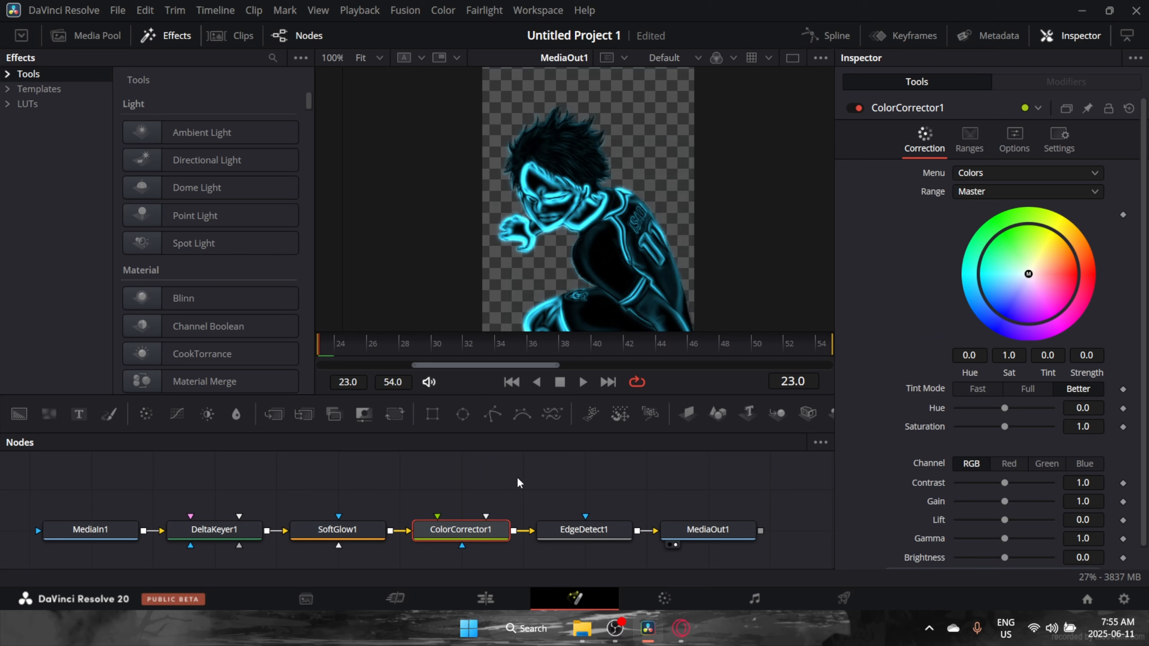
pyautogui.moveTo(1028, 274); pyautogui.dragTo(996, 236)
pyautogui.moveTo(888, 122); pyautogui.dragTo(540, 270)
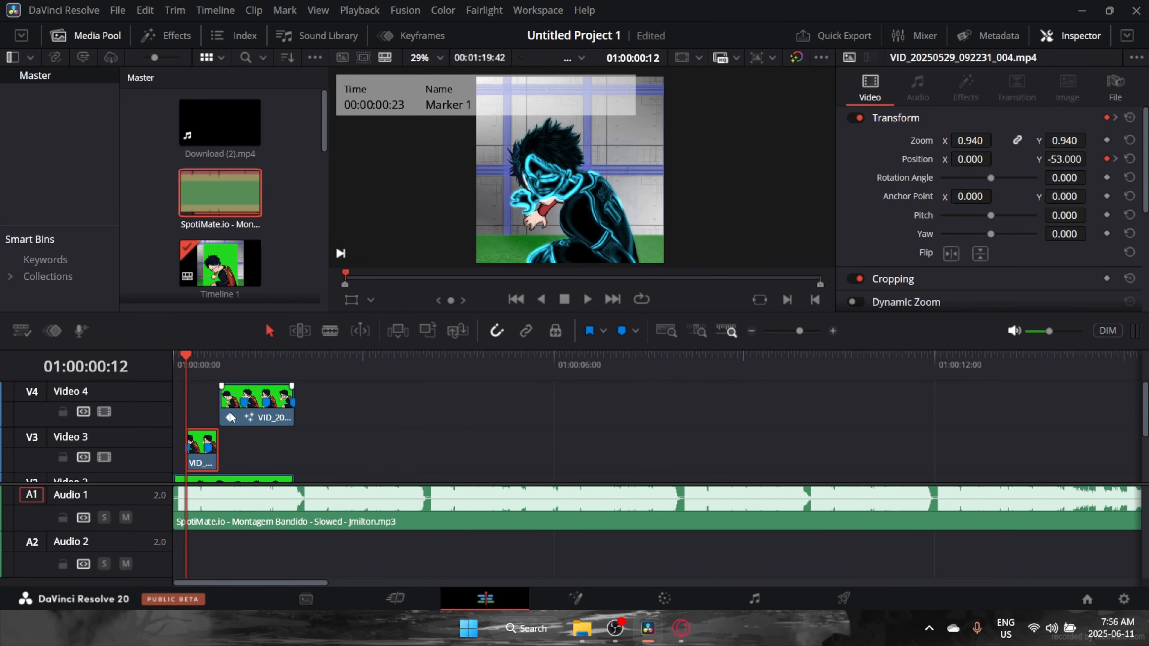
# Step: Copy the SoftGlow1, ColorCorrector1 and EdgeDetect1 nodes from the Video 3 clip's Fusion composition
pyautogui.rightClick(258, 403)
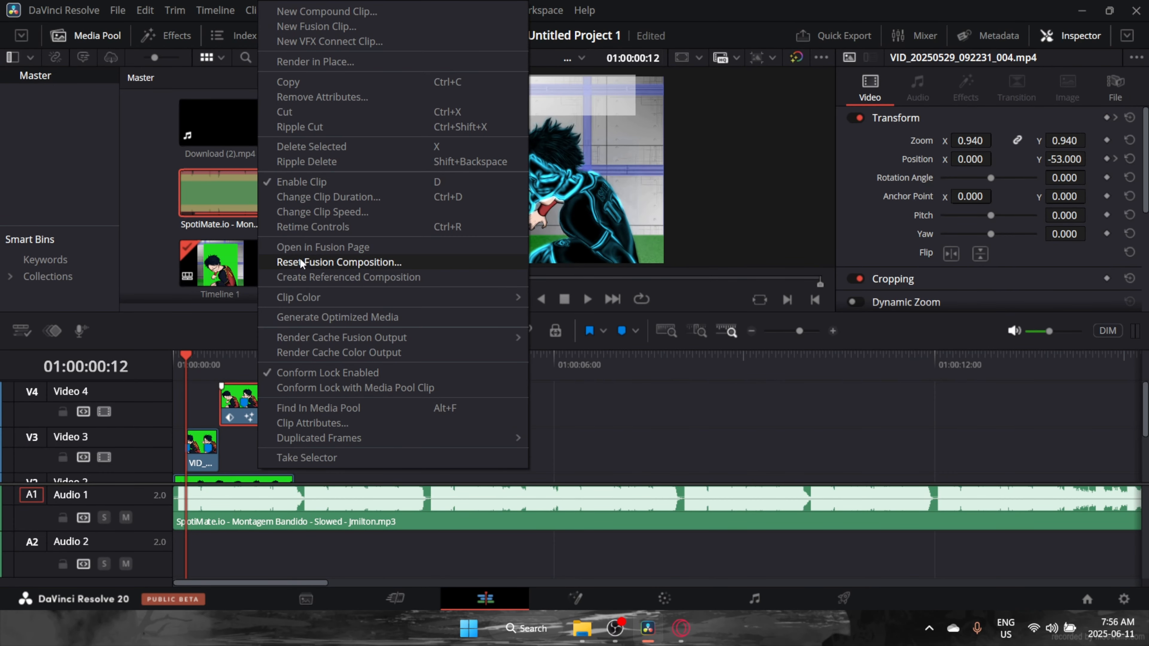
pyautogui.click(211, 450)
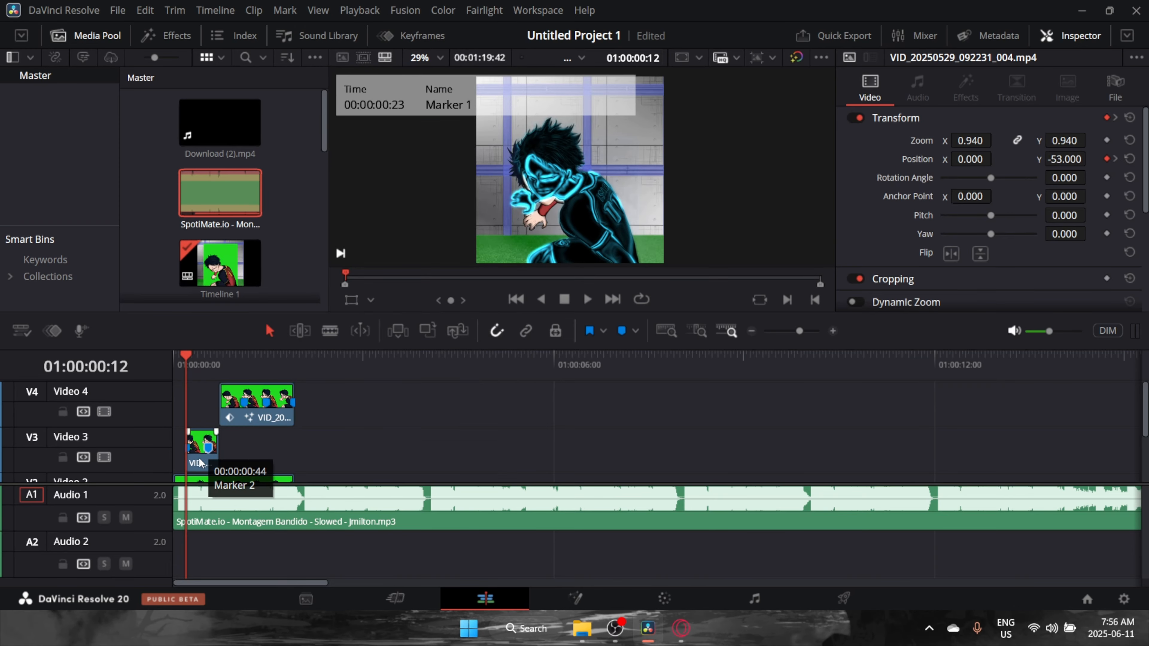
pyautogui.rightClick(197, 464)
pyautogui.click(264, 247)
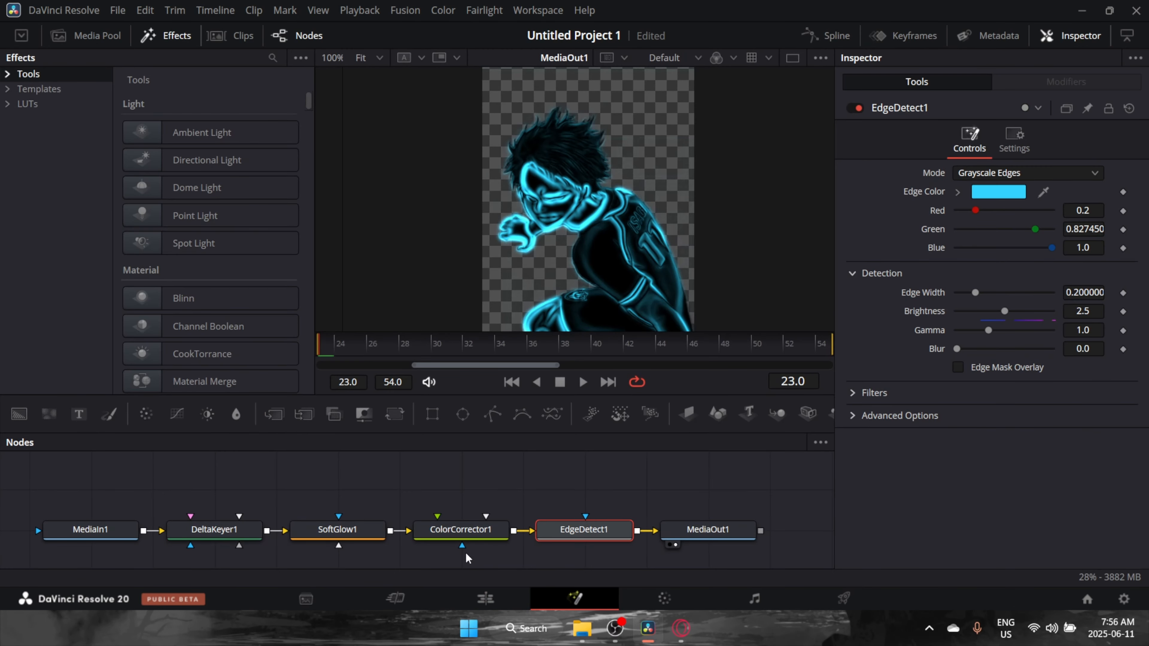
pyautogui.moveTo(600, 482); pyautogui.dragTo(352, 549)
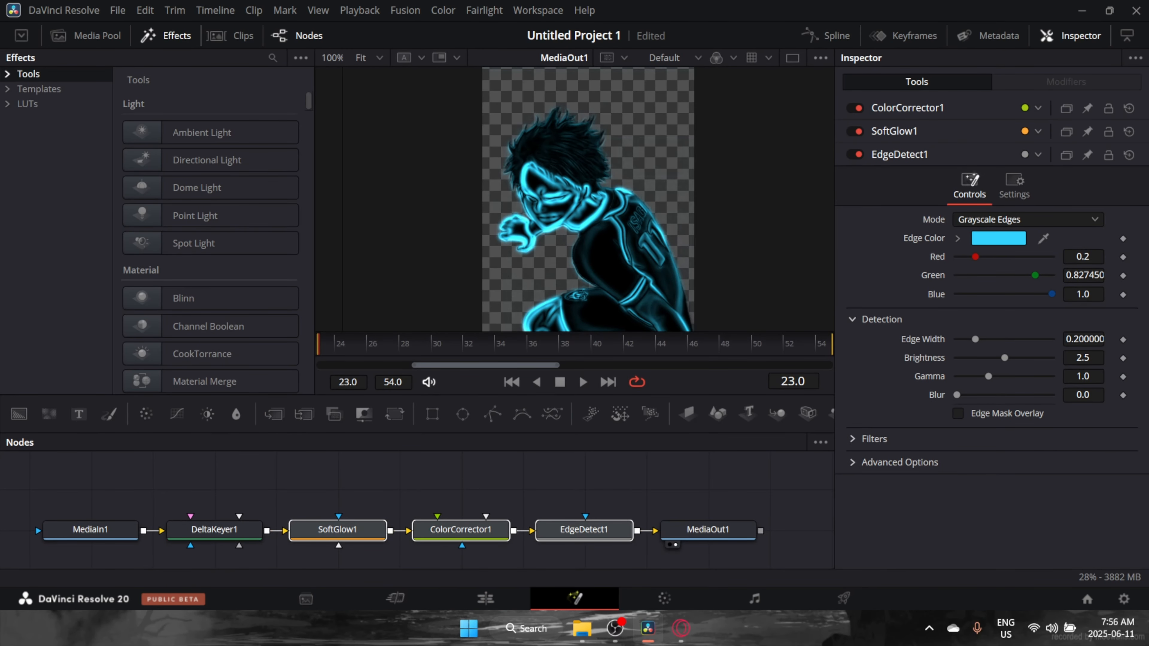
pyautogui.click(481, 599)
# Step: Paste the copied effect nodes into the Video 4 clip's Fusion composition and arrange them between DeltaKeyer1 and MediaOut1
pyautogui.rightClick(261, 410)
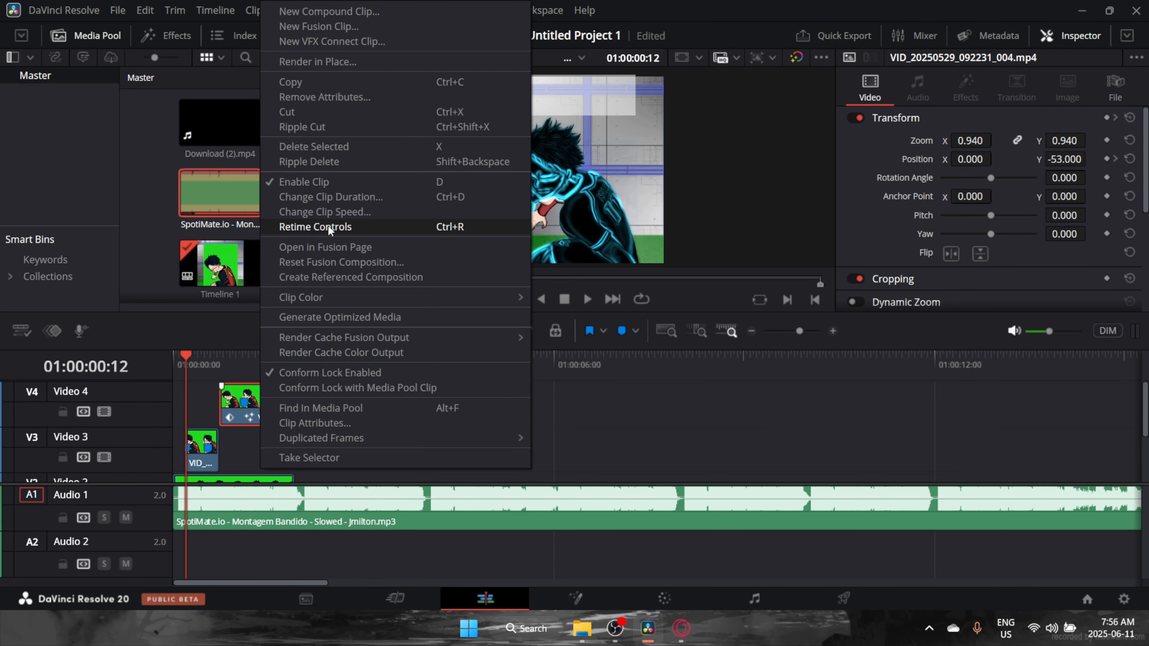
pyautogui.click(315, 246)
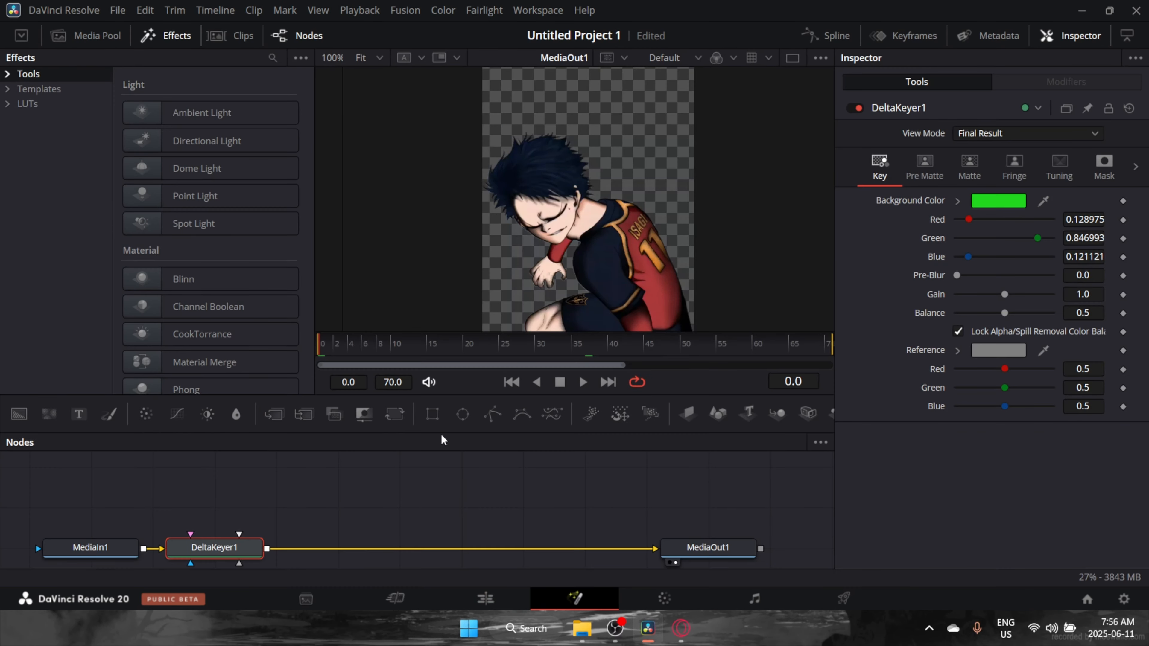
pyautogui.hotkey('ctrl', 'v')
pyautogui.moveTo(304, 538); pyautogui.dragTo(565, 544)
pyautogui.moveTo(707, 538); pyautogui.dragTo(715, 544)
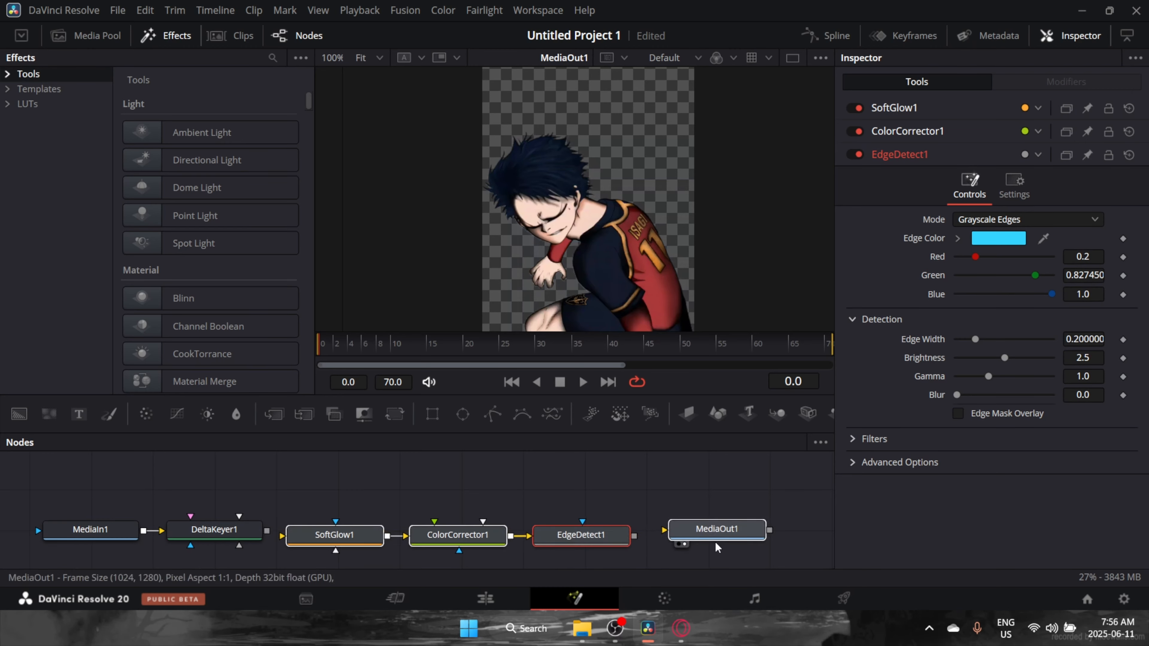
# Step: Connect EdgeDetect1 to MediaOut1 and DeltaKeyer1 to SoftGlow1, and preview the glowing copies on the edit timeline
pyautogui.moveTo(635, 537); pyautogui.dragTo(673, 534)
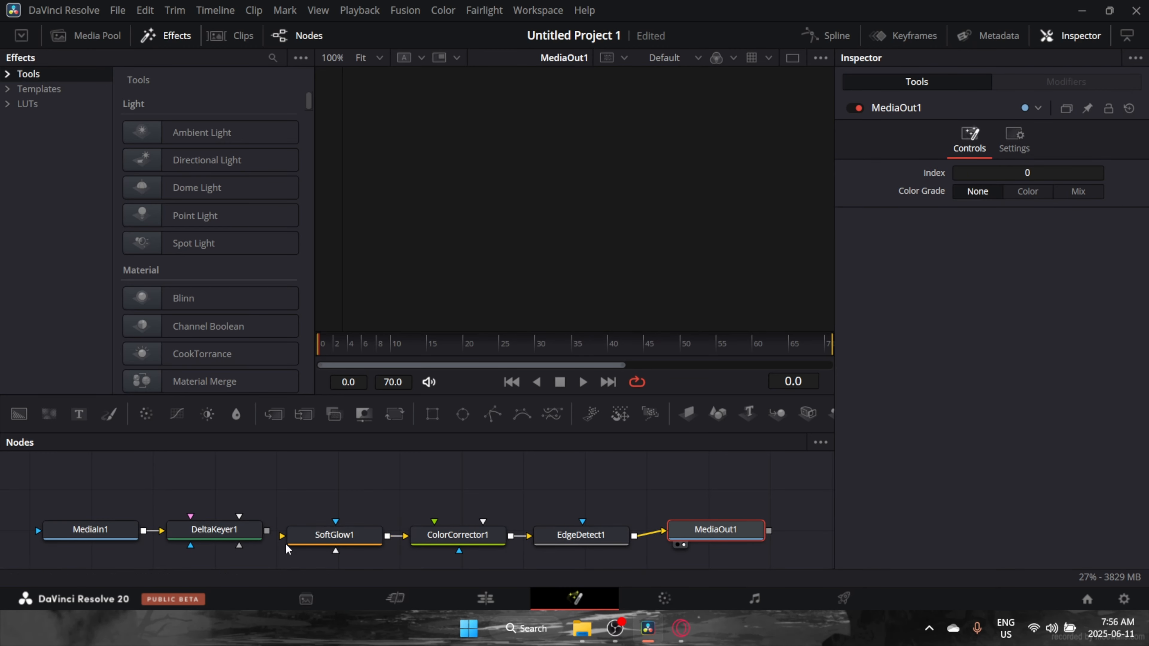
pyautogui.moveTo(283, 537); pyautogui.dragTo(266, 531)
pyautogui.click(496, 606)
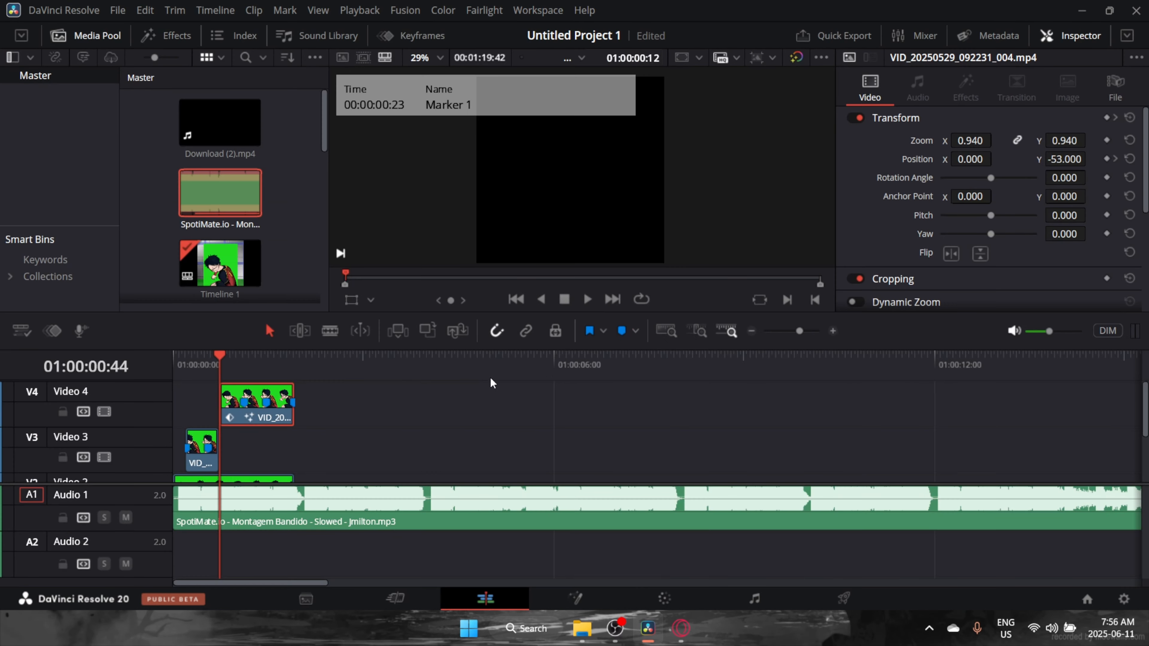
pyautogui.press('space')
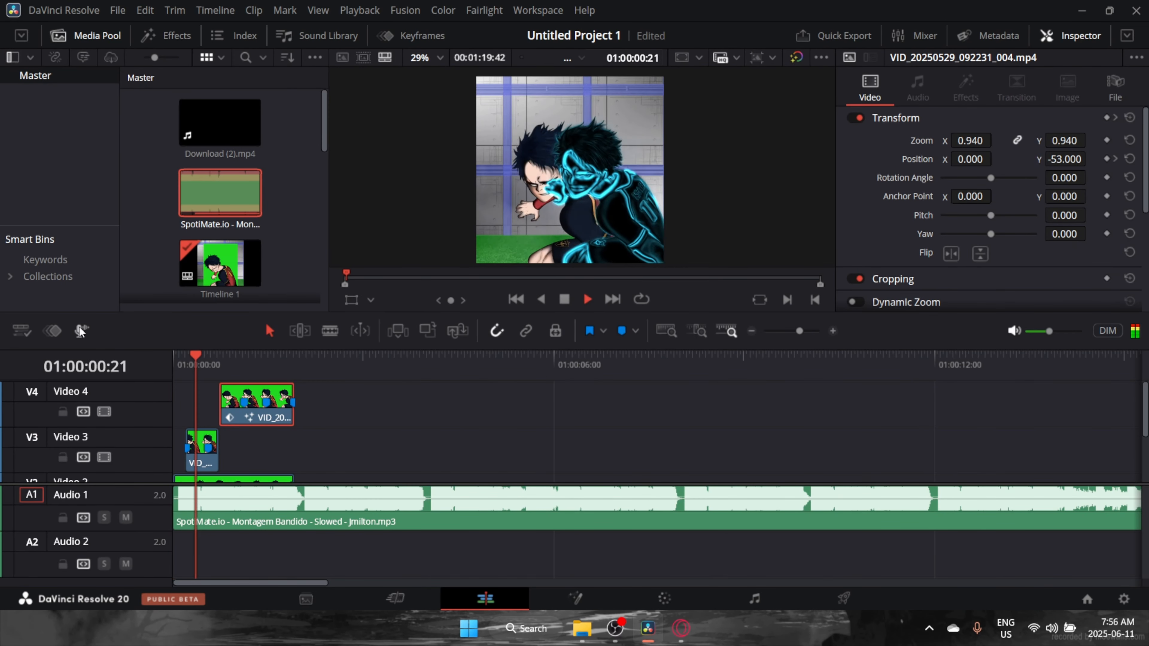